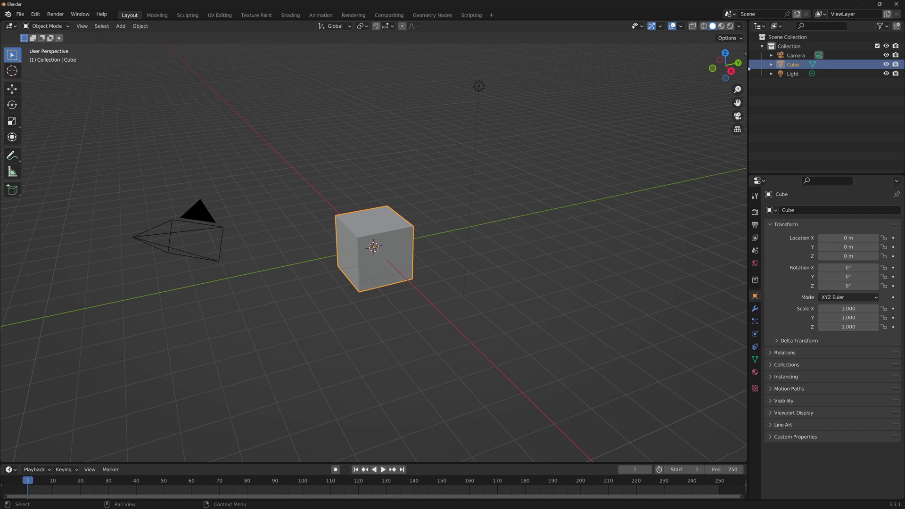
- Give the Cube a new Geometry Nodes tree and delete its Group Input node, leaving only Group Output
{"action": "left_click", "coordinate": [432, 15]}
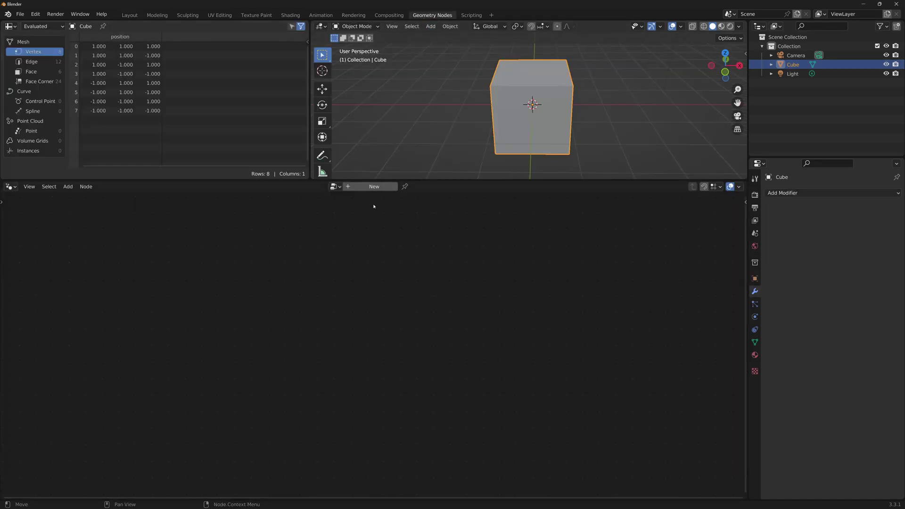
{"action": "left_click", "coordinate": [377, 189]}
{"action": "left_click_drag", "start_coordinate": [297, 264], "coordinate": [56, 419]}
{"action": "key", "text": "Delete"}
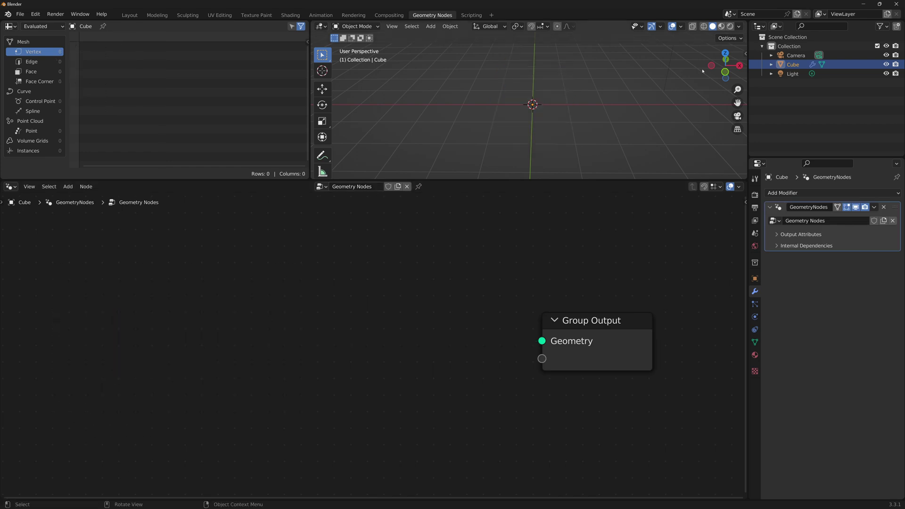
{"action": "left_click_drag", "start_coordinate": [562, 328], "coordinate": [380, 301]}
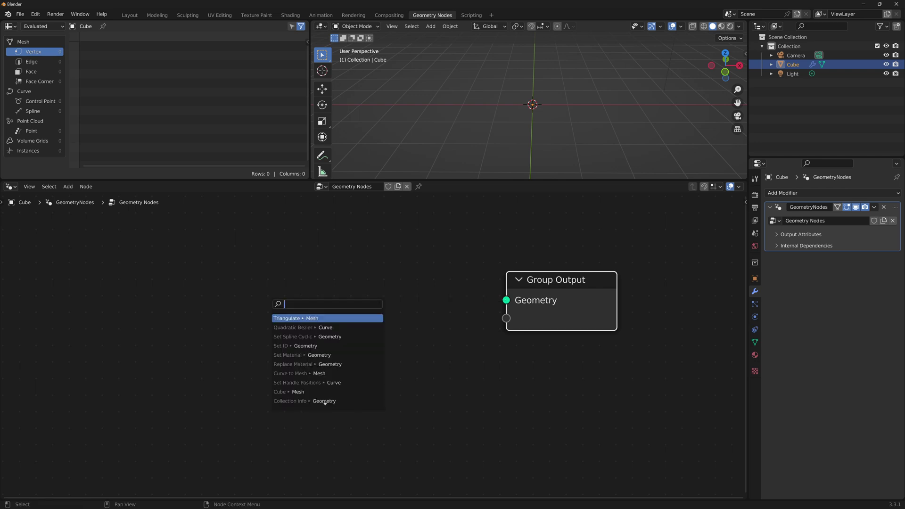
- Add a Volume Cube node feeding Group Output with Resolution X, Y and Z of 128
{"action": "type", "text": "volume"}
{"action": "key", "text": "Return"}
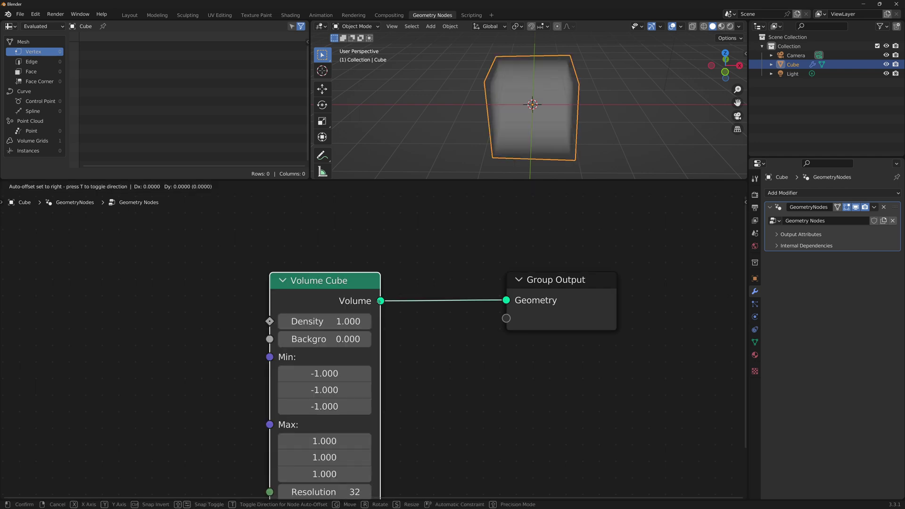
{"action": "left_click", "coordinate": [464, 243]}
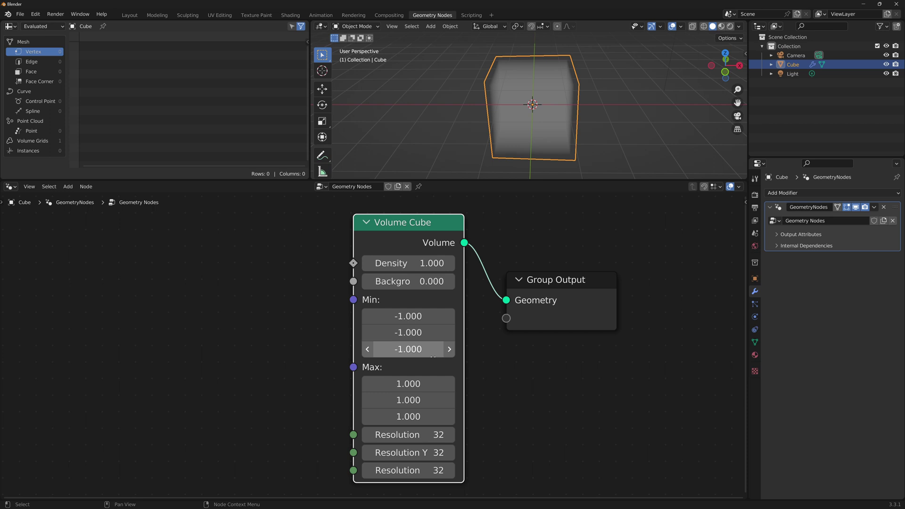
{"action": "double_click", "coordinate": [437, 434]}
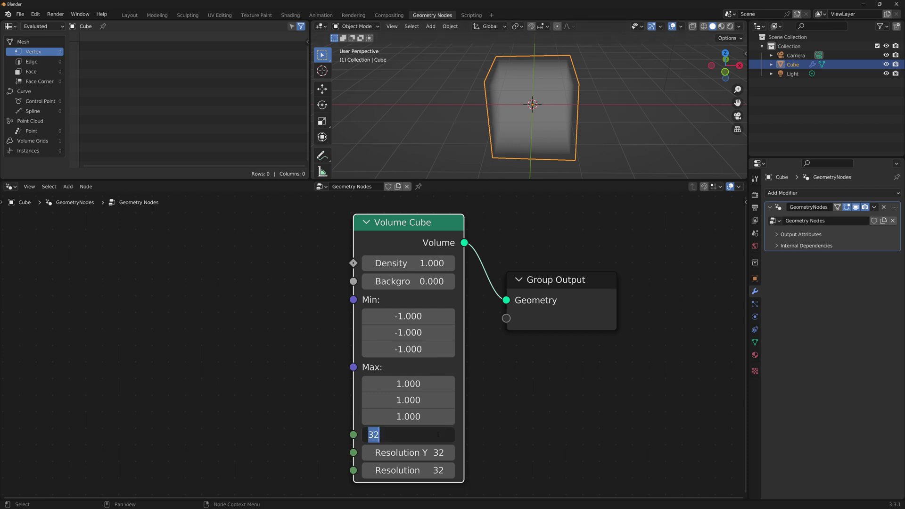
{"action": "type", "text": "128"}
{"action": "key", "text": "Tab"}
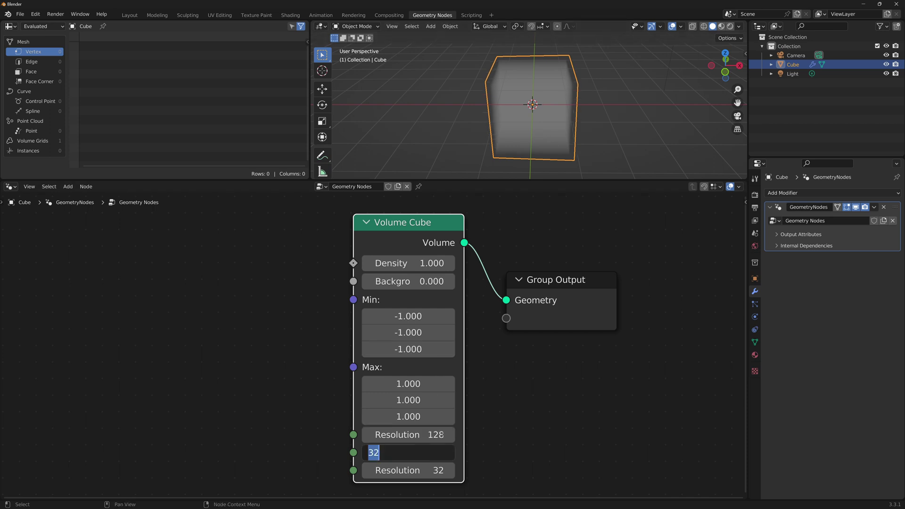
{"action": "type", "text": "128"}
{"action": "key", "text": "Tab"}
{"action": "type", "text": "128"}
{"action": "key", "text": "Return"}
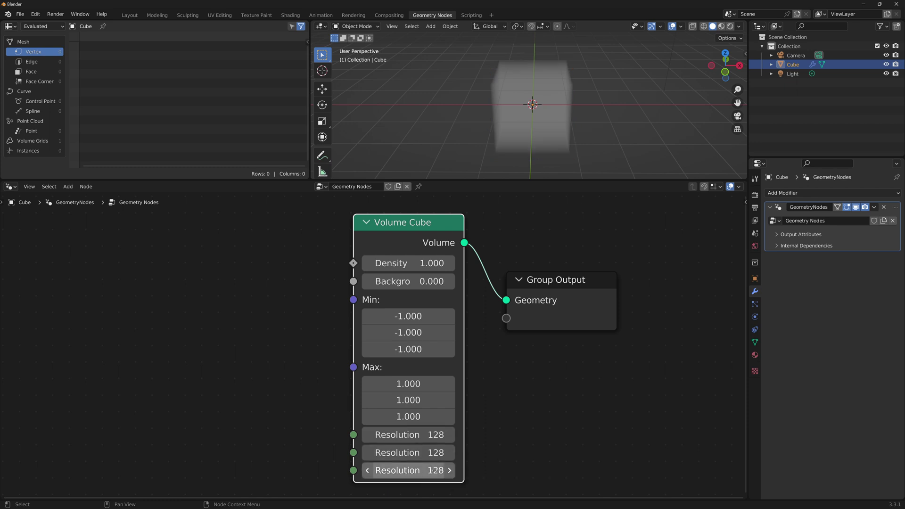
- Set the Volume Cube's Max Z to 0 to halve the volume
{"action": "middle_click_drag", "start_coordinate": [476, 117], "coordinate": [509, 82]}
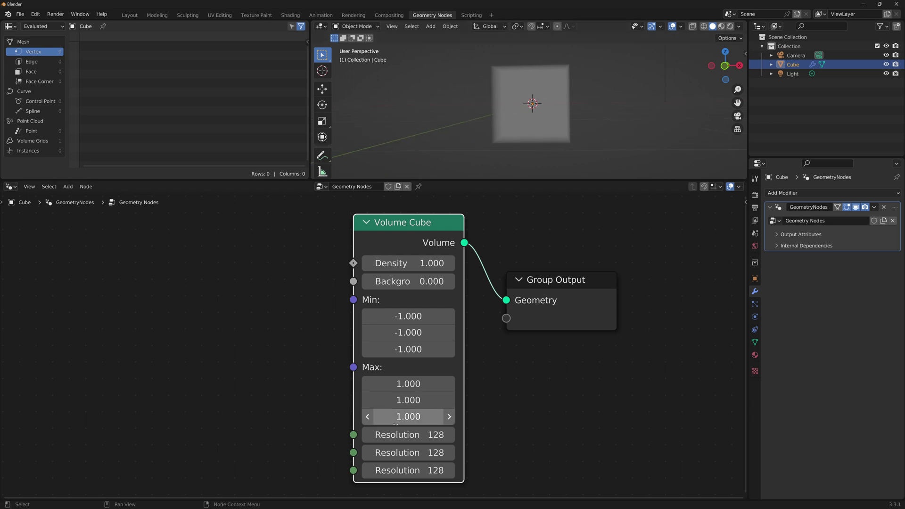
{"action": "left_click", "coordinate": [406, 417]}
{"action": "type", "text": "0"}
{"action": "key", "text": "Return"}
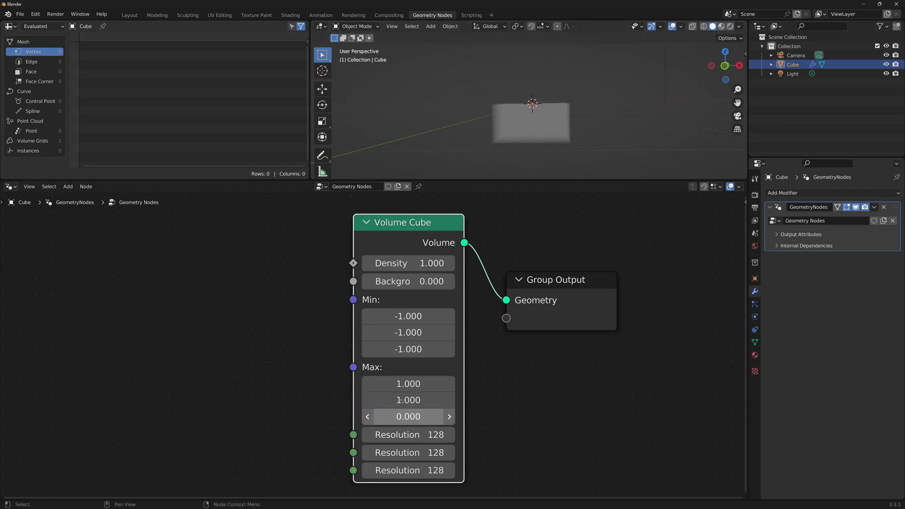
{"action": "middle_click_drag", "start_coordinate": [508, 116], "coordinate": [546, 125]}
{"action": "middle_click_drag", "start_coordinate": [504, 218], "coordinate": [604, 215]}
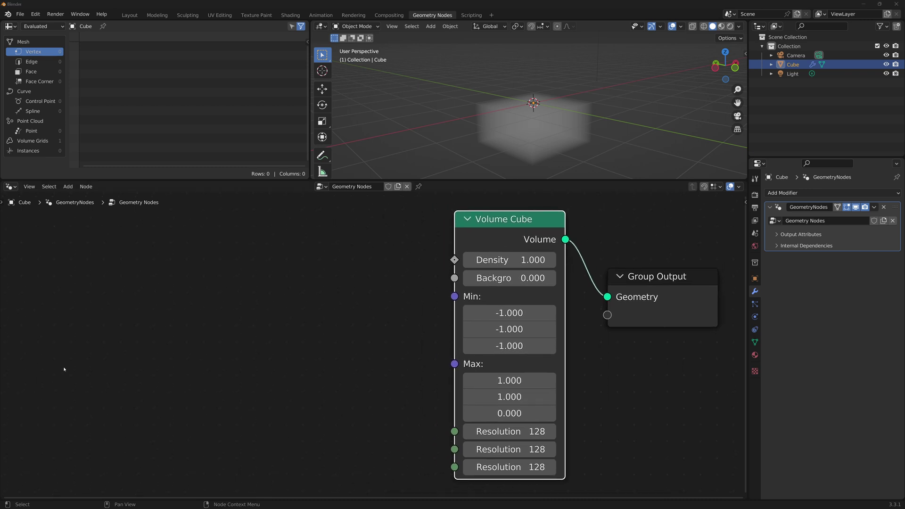
- Connect a Map Range node's Result into the Volume Cube's Density input
{"action": "left_click_drag", "start_coordinate": [454, 259], "coordinate": [317, 253]}
{"action": "type", "text": "Map Ra"}
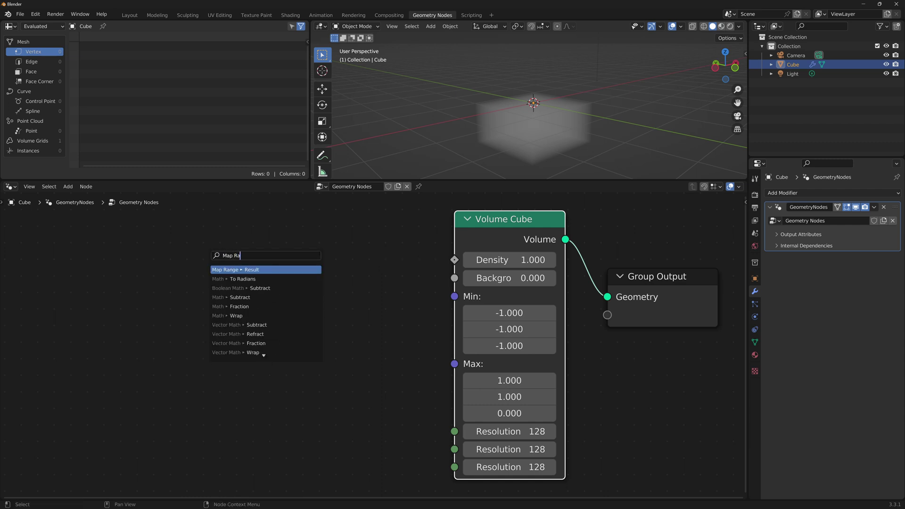
{"action": "key", "text": "Return"}
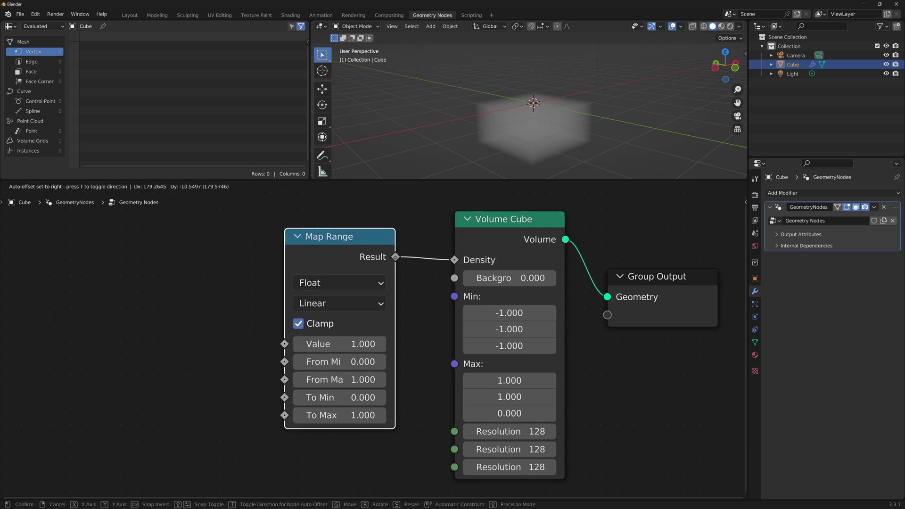
{"action": "left_click", "coordinate": [399, 259]}
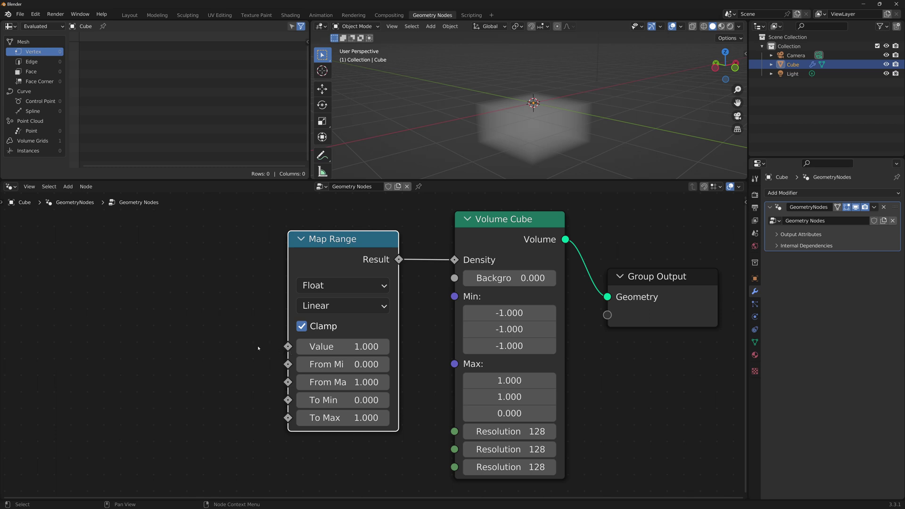
{"action": "left_click_drag", "start_coordinate": [290, 347], "coordinate": [158, 338]}
- Feed a Spherical Gradient Texture's Fac into the Map Range Value input
{"action": "type", "text": "Grad"}
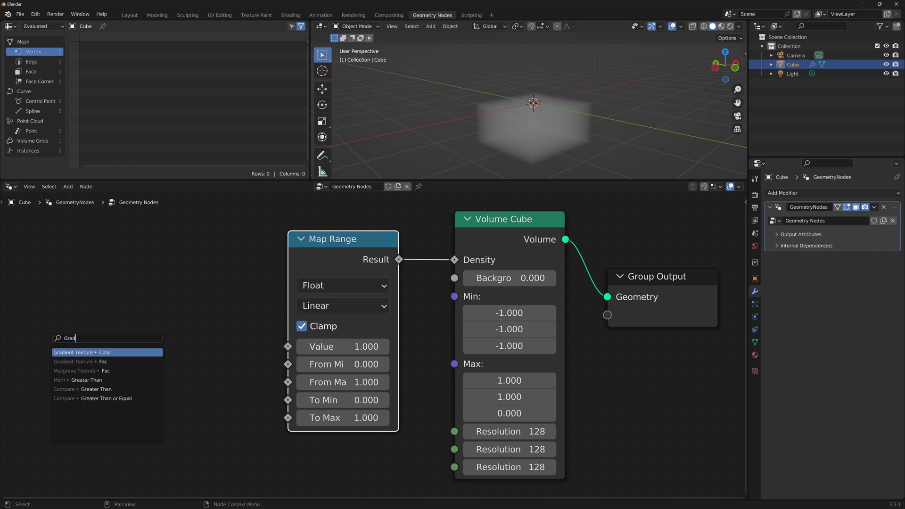
{"action": "key", "text": "Down"}
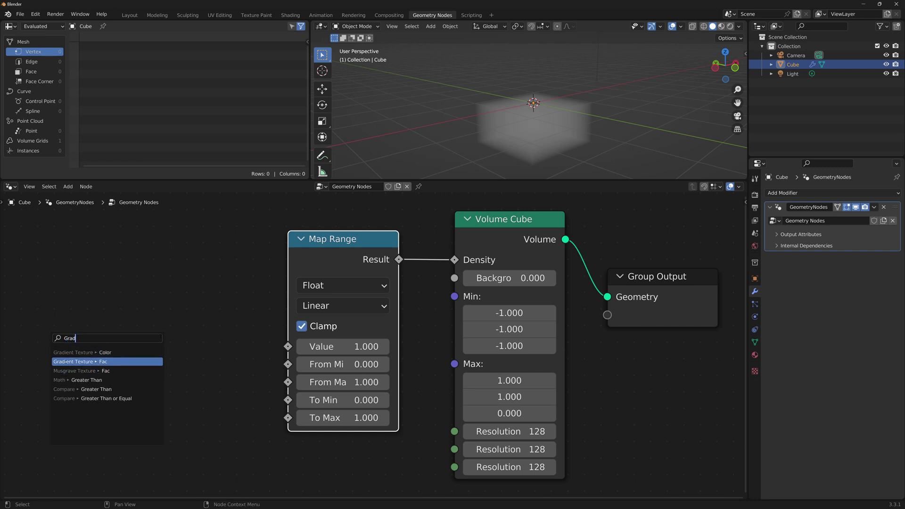
{"action": "left_click", "coordinate": [81, 362]}
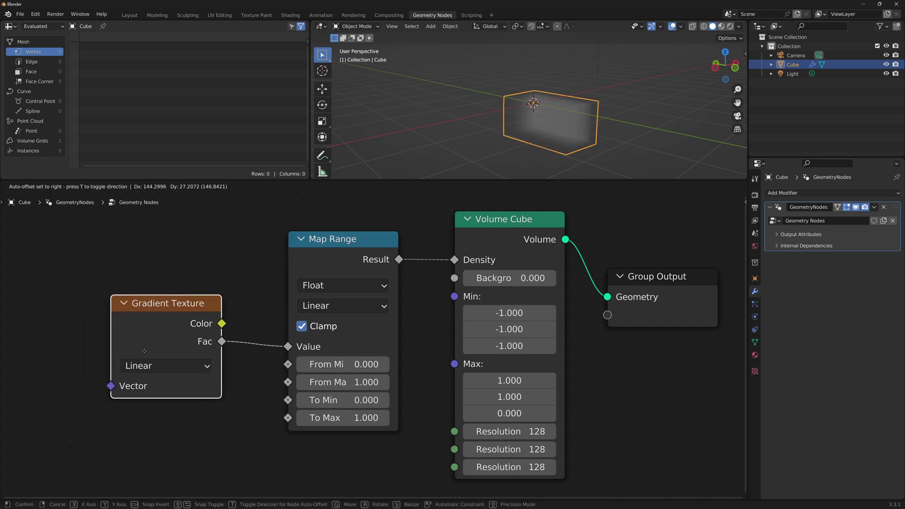
{"action": "left_click", "coordinate": [146, 371]}
{"action": "left_click", "coordinate": [151, 372]}
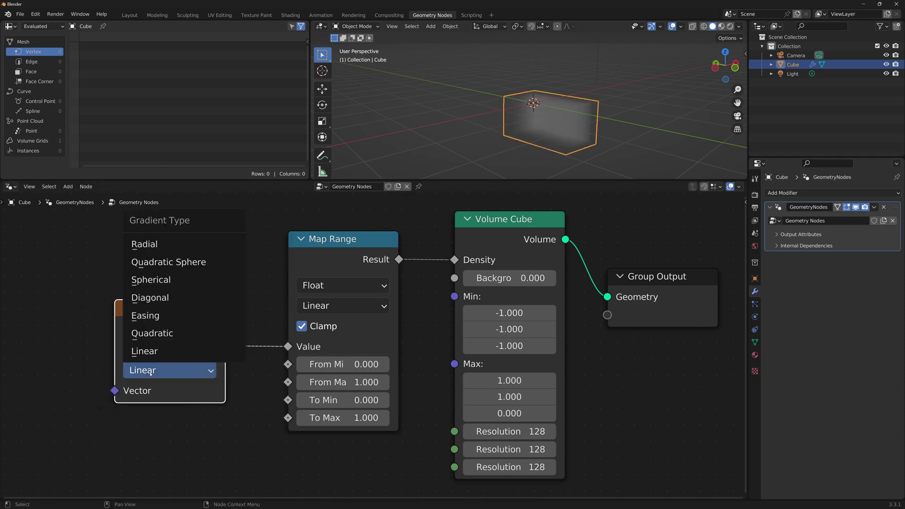
{"action": "left_click", "coordinate": [151, 280]}
{"action": "middle_click_drag", "start_coordinate": [564, 86], "coordinate": [540, 103]}
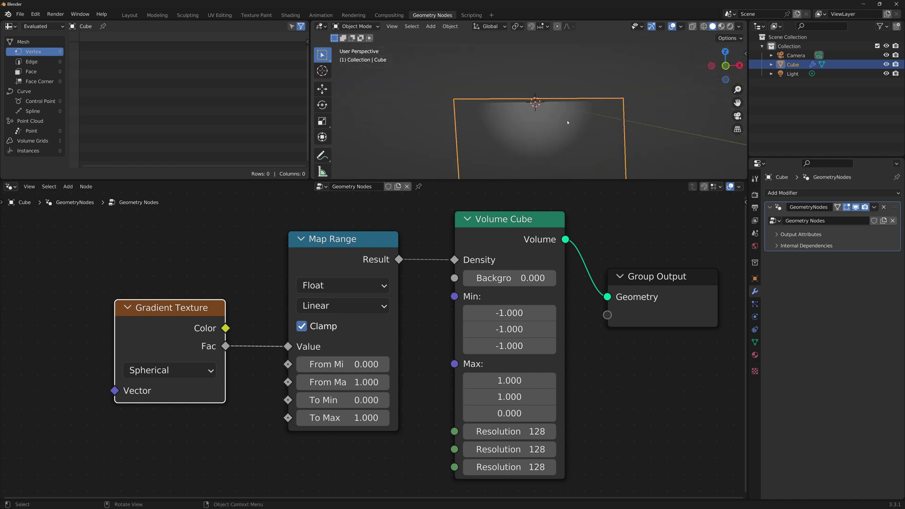
{"action": "scroll", "coordinate": [529, 113], "scroll_direction": "down", "scroll_amount": 2}
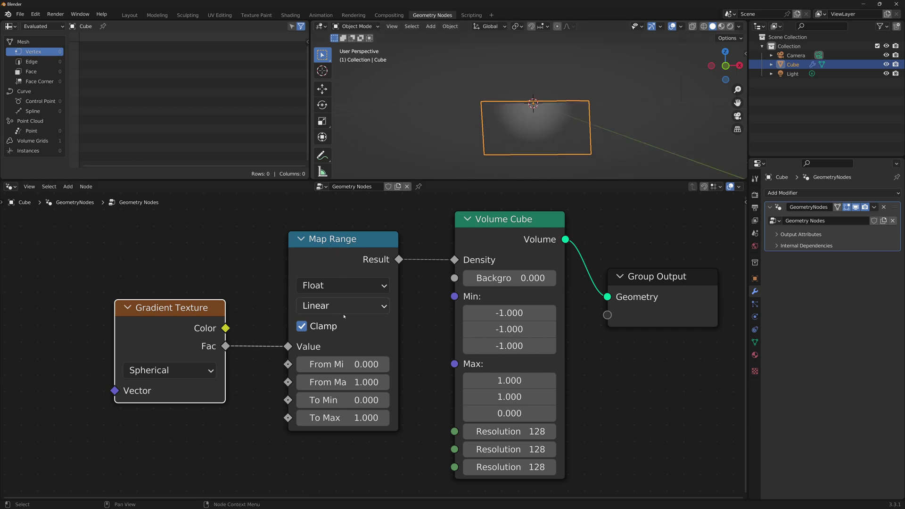
- Set Map Range From Min to 0.5, From Max to 0.125 and To Max to 2
{"action": "left_click", "coordinate": [372, 364]}
{"action": "type", "text": "0.5"}
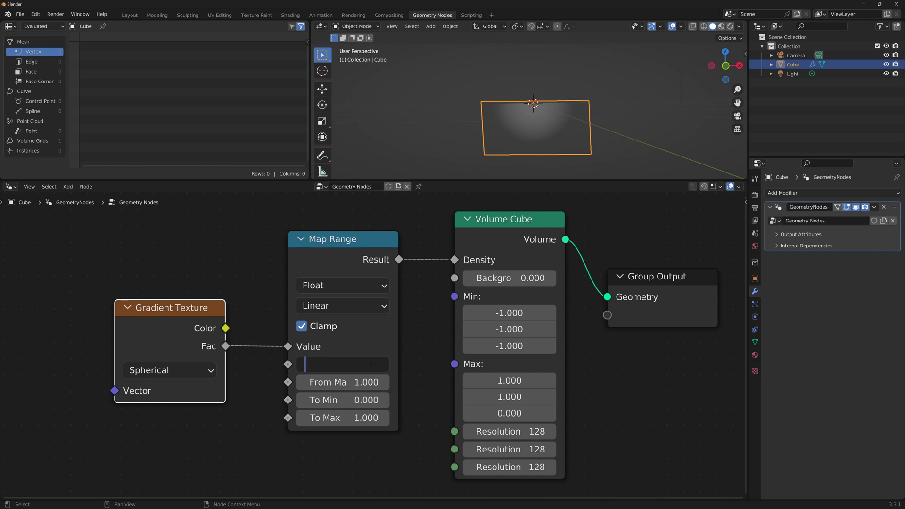
{"action": "key", "text": "Return"}
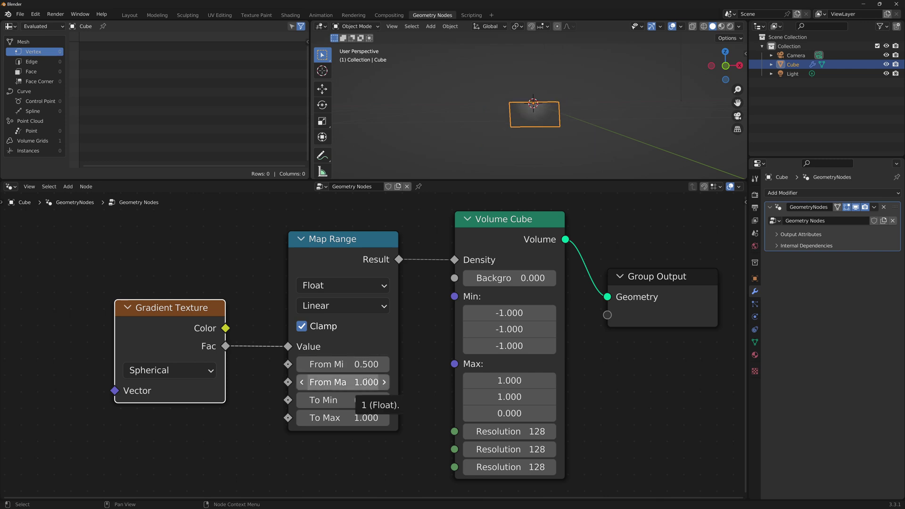
{"action": "left_click", "coordinate": [369, 380]}
{"action": "type", "text": ".125"}
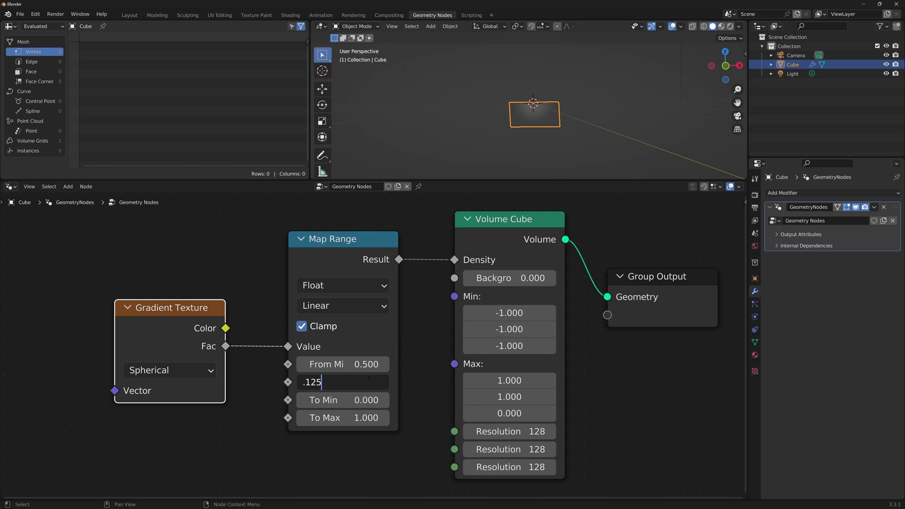
{"action": "key", "text": "Return"}
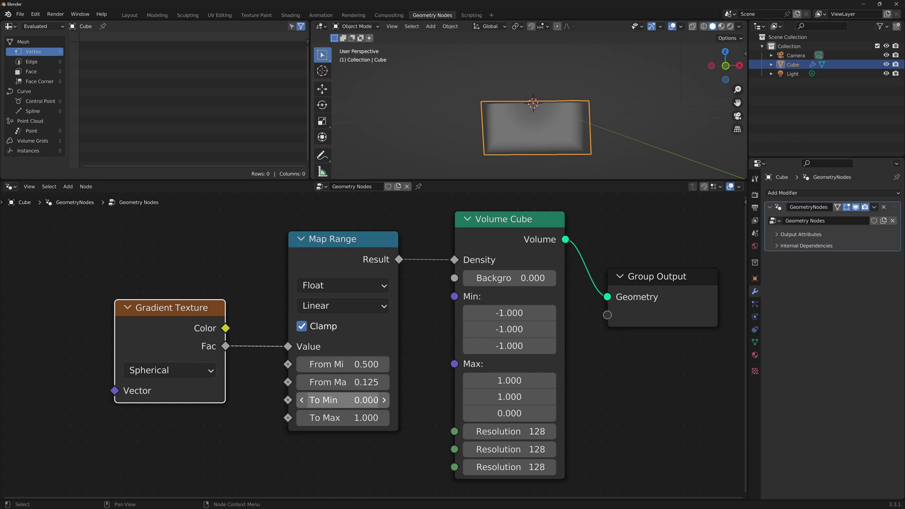
{"action": "left_click", "coordinate": [364, 416]}
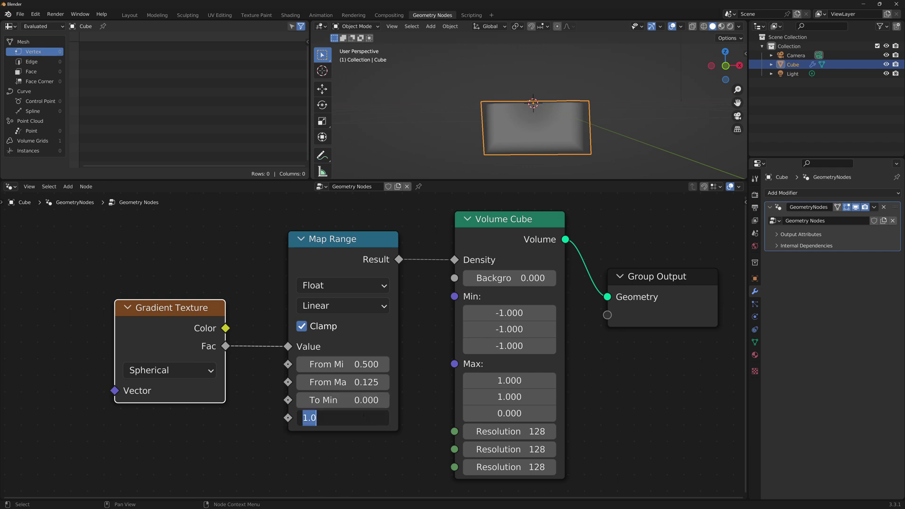
{"action": "type", "text": "2"}
{"action": "key", "text": "Return"}
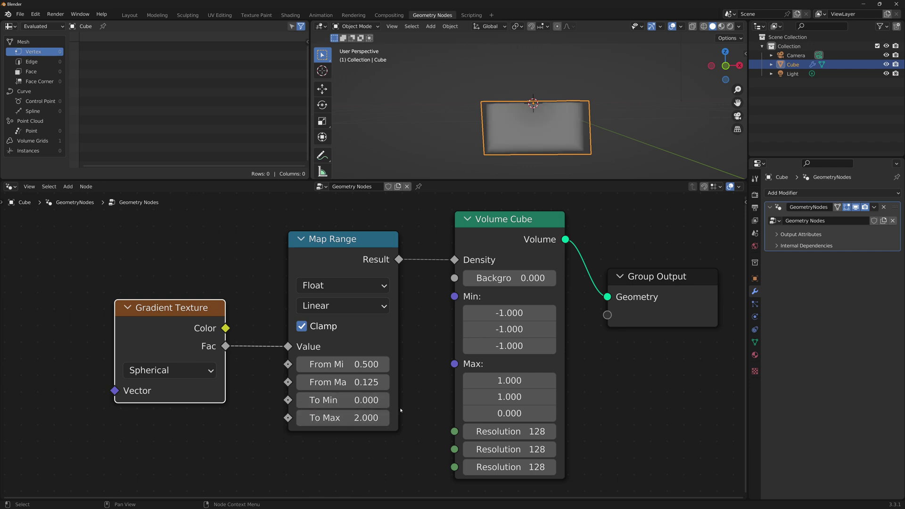
- Switch Map Range interpolation to Stepped Linear with Steps 0.05
{"action": "left_click", "coordinate": [336, 312]}
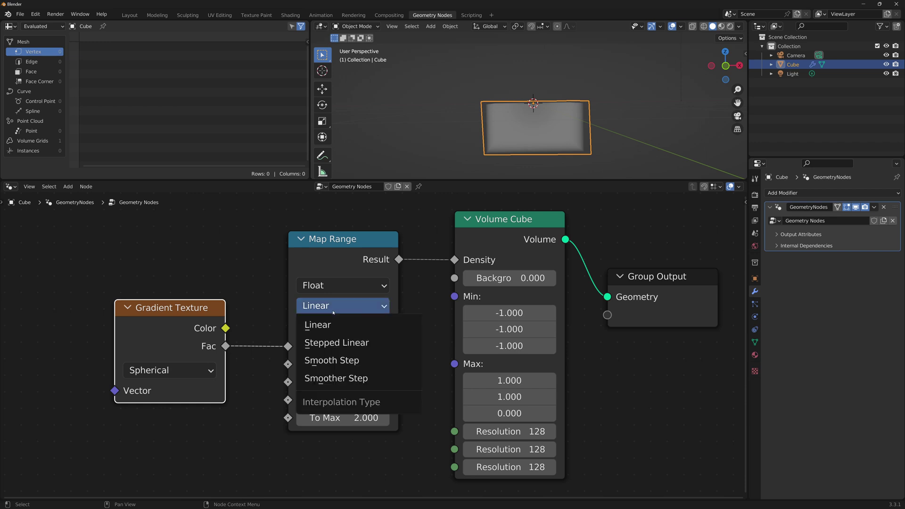
{"action": "left_click", "coordinate": [338, 344]}
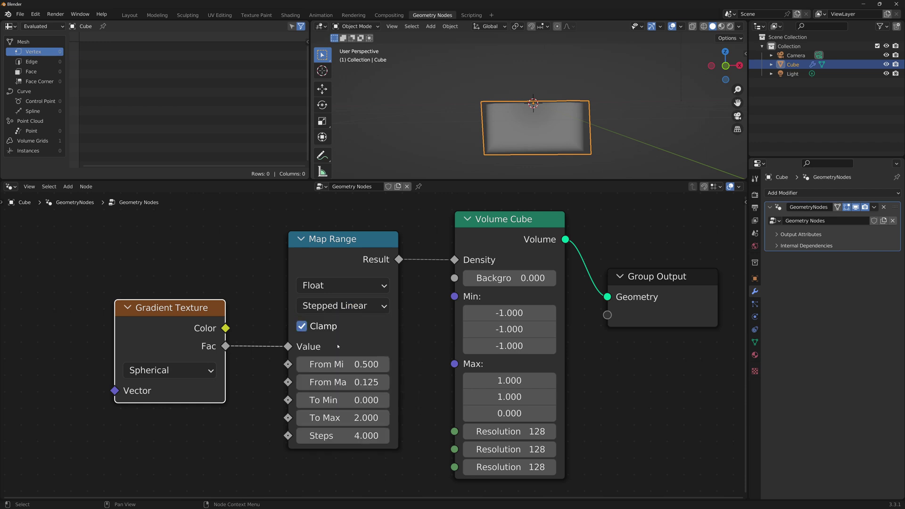
{"action": "left_click", "coordinate": [362, 438]}
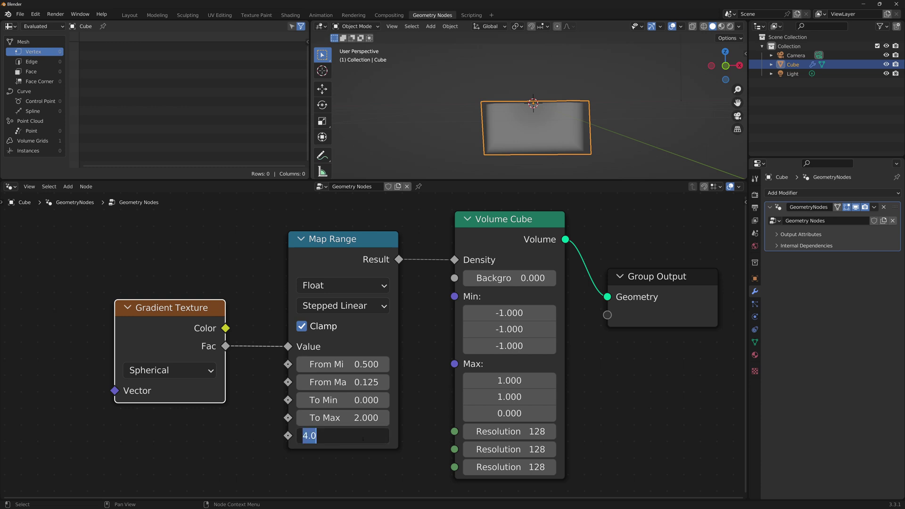
{"action": "type", "text": "0.05"}
{"action": "key", "text": "Return"}
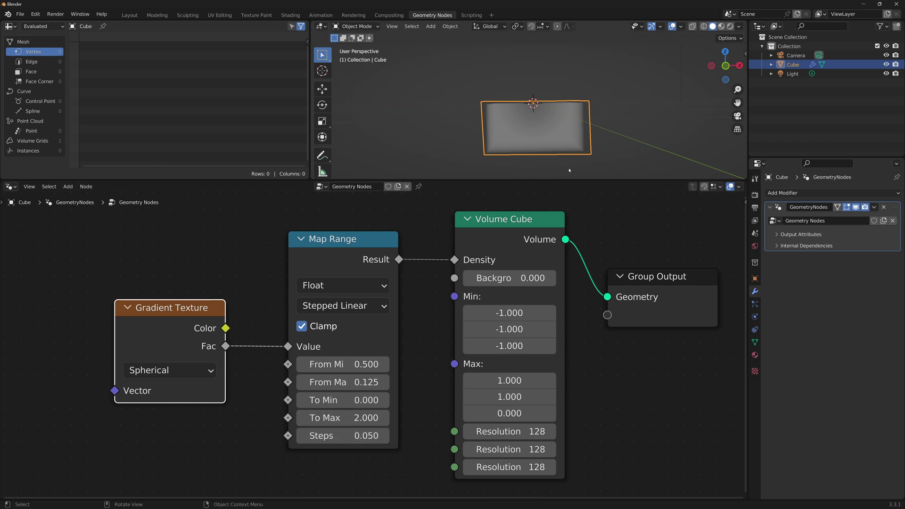
{"action": "middle_click_drag", "start_coordinate": [542, 141], "coordinate": [494, 104]}
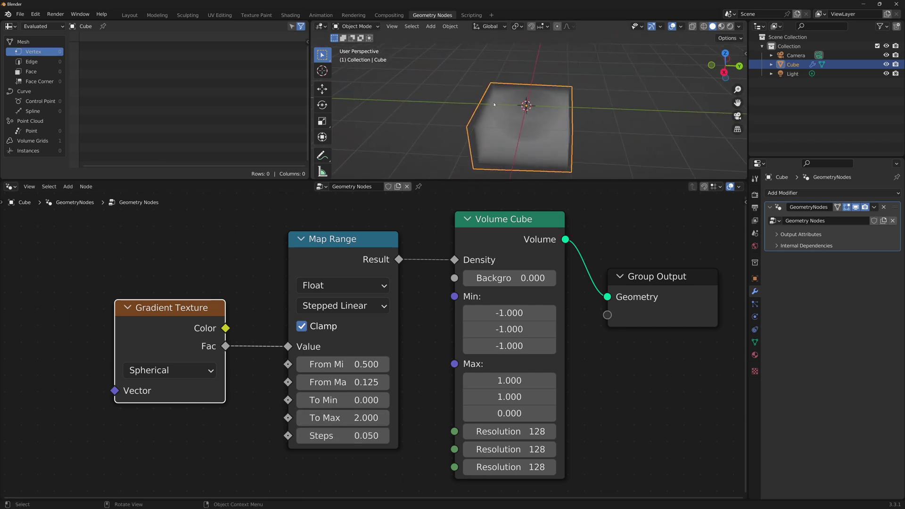
- Pull a new link out of the Gradient Texture's Vector input
{"action": "middle_click_drag", "start_coordinate": [555, 98], "coordinate": [514, 111]}
{"action": "scroll", "coordinate": [218, 369], "scroll_direction": "down", "scroll_amount": 1}
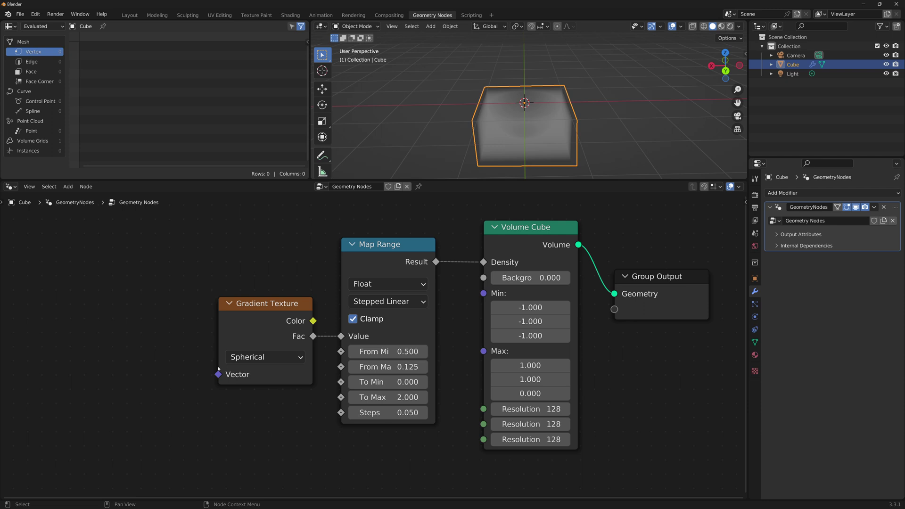
{"action": "left_click_drag", "start_coordinate": [218, 374], "coordinate": [136, 375]}
- Add a Vector Math Divide node feeding the Gradient Texture's Vector input
{"action": "type", "text": "Divide"}
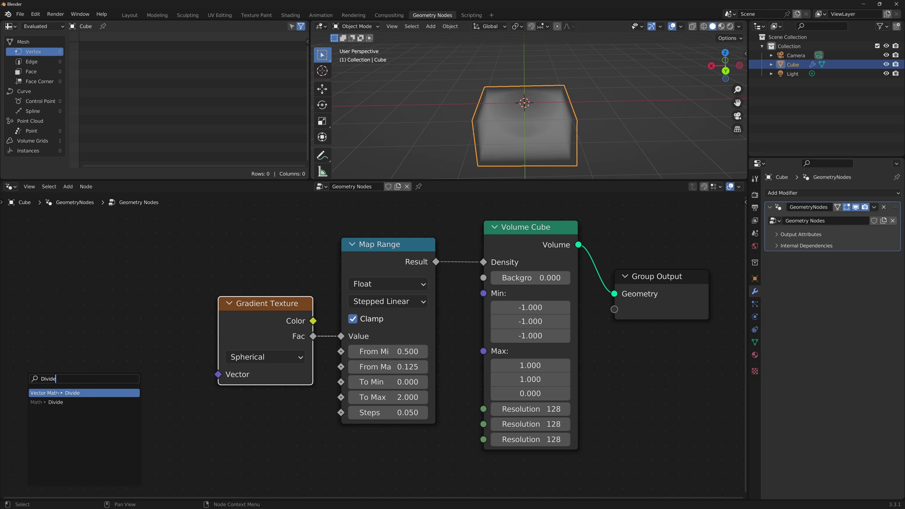
{"action": "key", "text": "Return"}
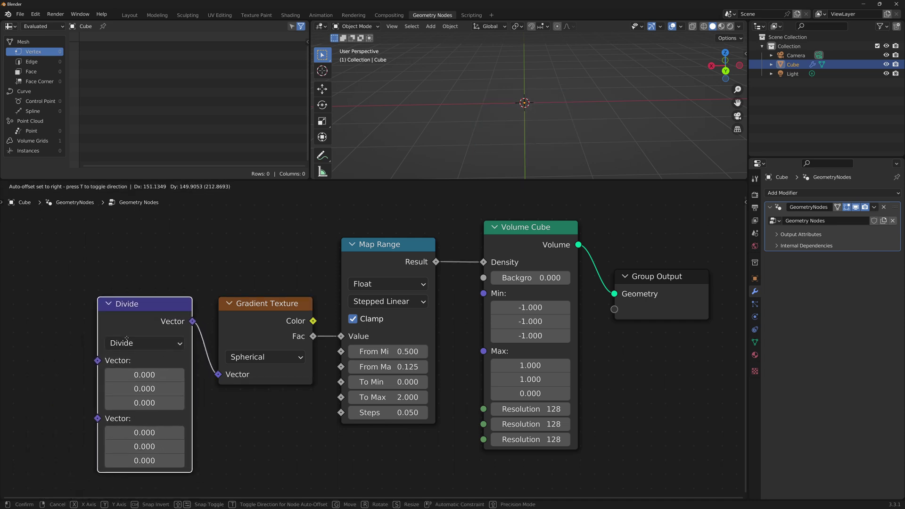
{"action": "left_click", "coordinate": [99, 338]}
{"action": "scroll", "coordinate": [101, 340], "scroll_direction": "left", "scroll_amount": 3, "text": "ctrl"}
{"action": "scroll", "coordinate": [105, 342], "scroll_direction": "down", "scroll_amount": 2}
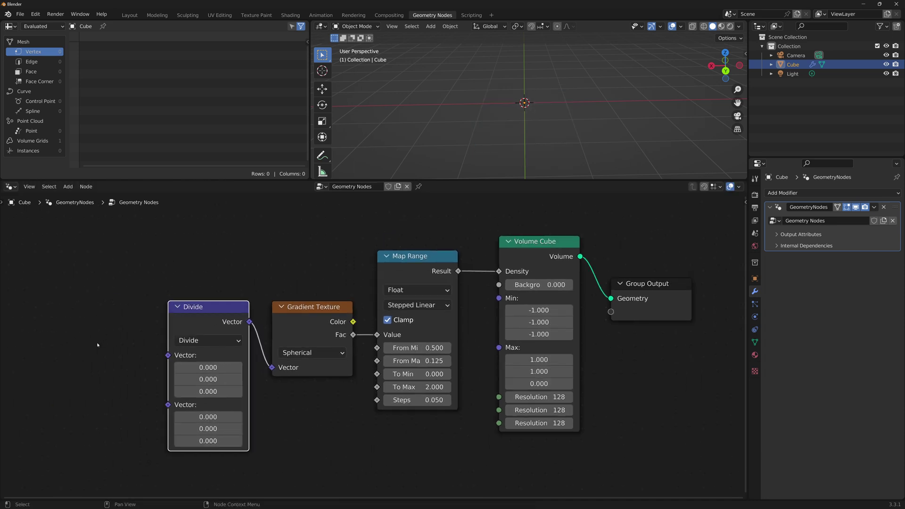
{"action": "middle_click_drag", "start_coordinate": [106, 343], "coordinate": [117, 340]}
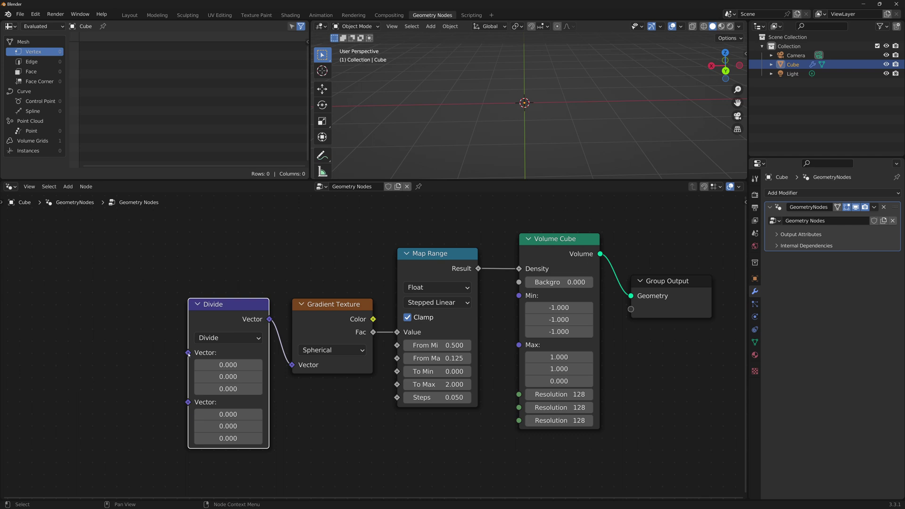
{"action": "mouse_move", "coordinate": [188, 354]}
{"action": "left_click_drag", "start_coordinate": [189, 353], "coordinate": [119, 314]}
- Feed a Voronoi Texture's Position into Divide and set the divisor's Z to 1
{"action": "type", "text": "Voro"}
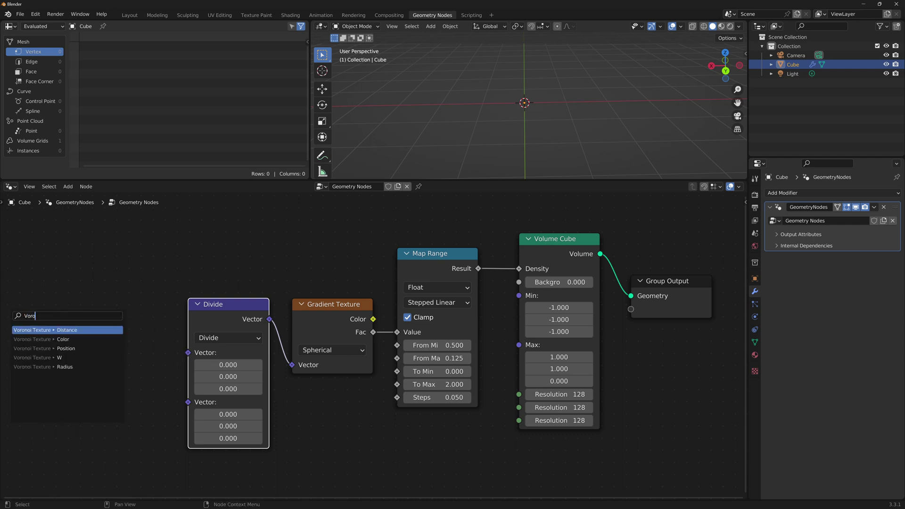
{"action": "left_click", "coordinate": [59, 350]}
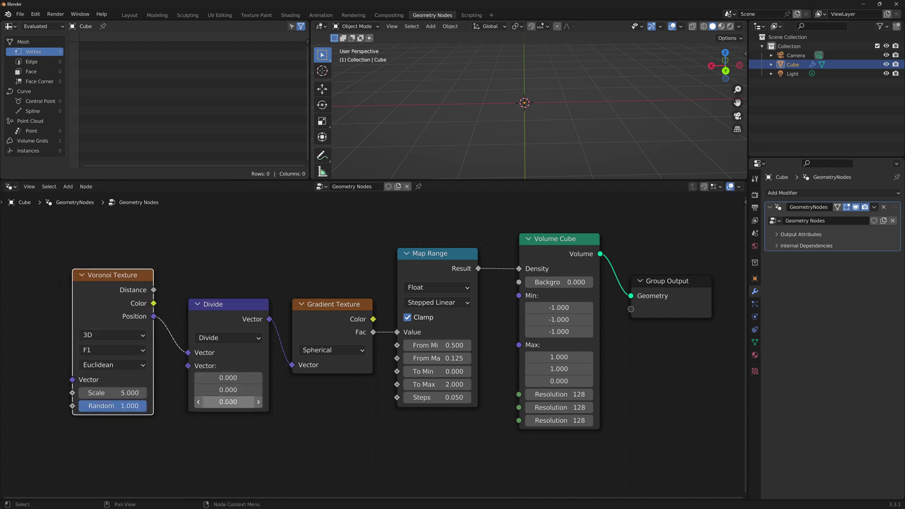
{"action": "left_click", "coordinate": [228, 402]}
{"action": "type", "text": "1"}
{"action": "key", "text": "Return"}
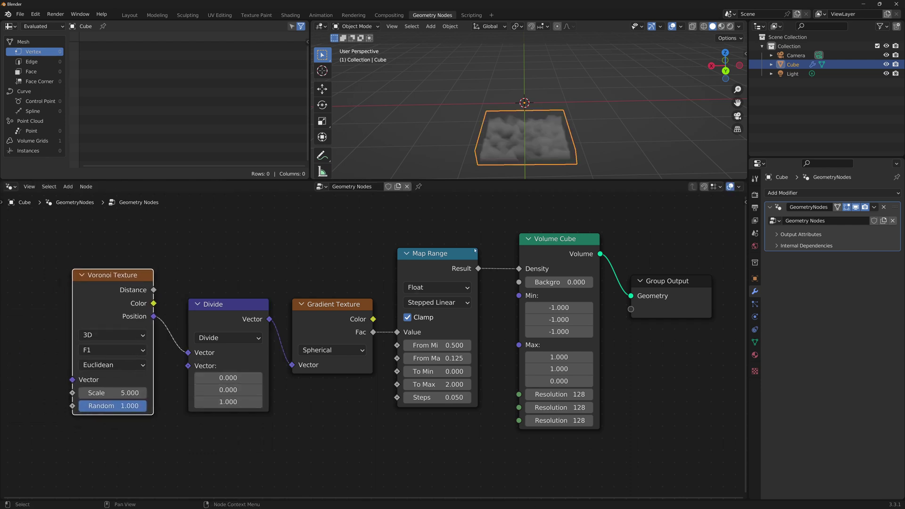
{"action": "middle_click_drag", "start_coordinate": [509, 124], "coordinate": [535, 143]}
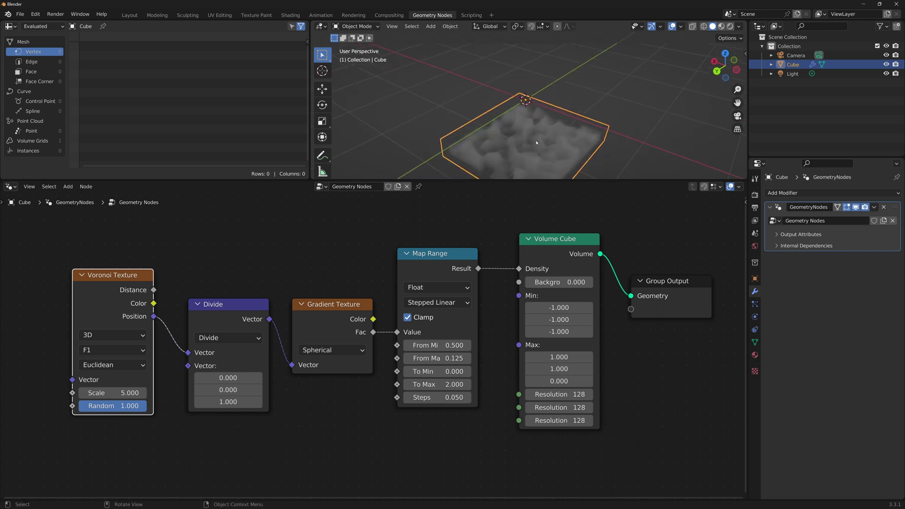
{"action": "scroll", "coordinate": [537, 117], "scroll_direction": "up", "scroll_amount": 5}
{"action": "middle_click_drag", "start_coordinate": [539, 95], "coordinate": [555, 104]}
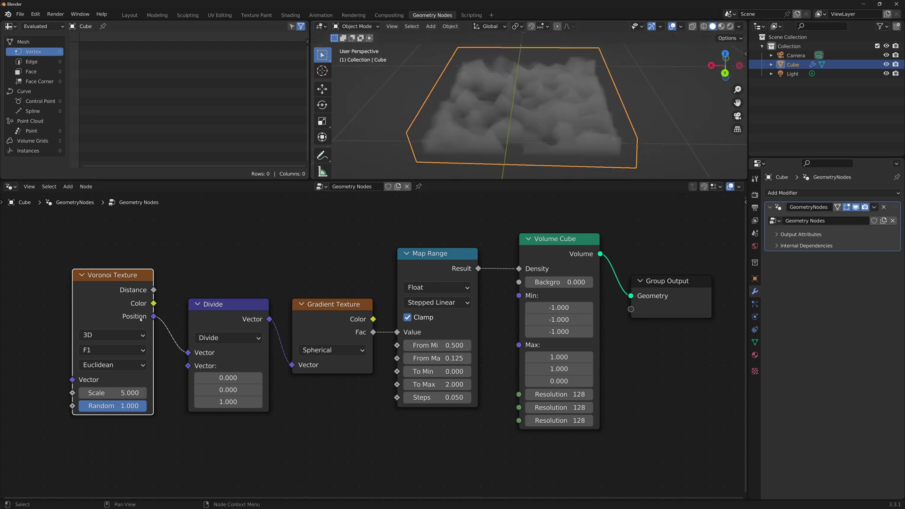
- Set the Voronoi Texture to Smooth F1 with Chebychev distance and Scale 3
{"action": "left_click", "coordinate": [93, 350]}
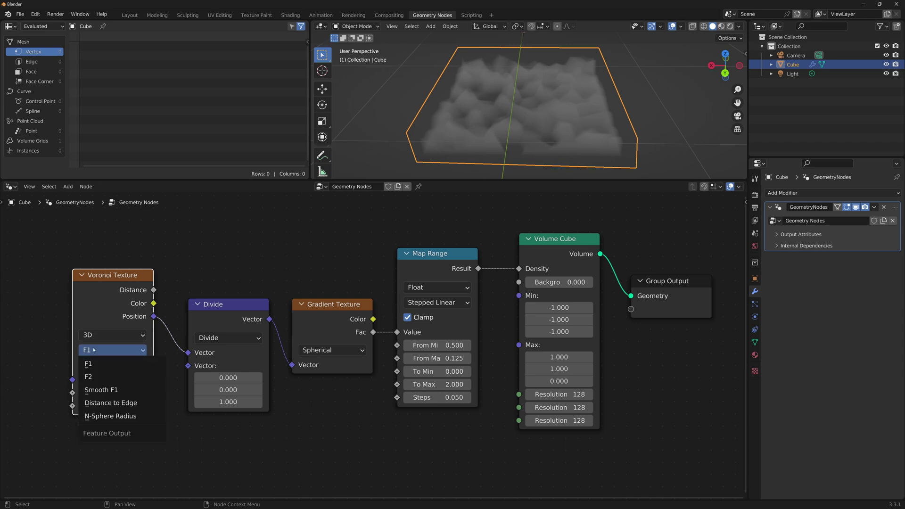
{"action": "left_click", "coordinate": [98, 390]}
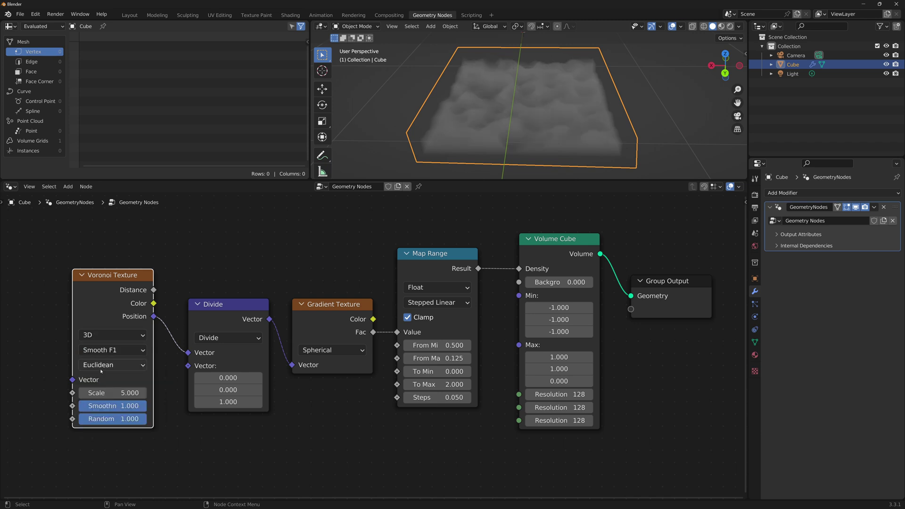
{"action": "left_click", "coordinate": [101, 368]}
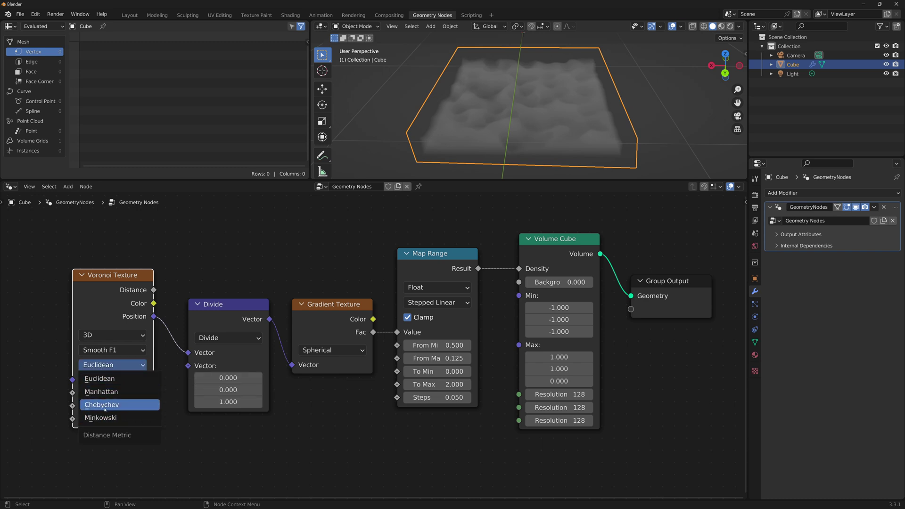
{"action": "left_click", "coordinate": [121, 402]}
{"action": "middle_click_drag", "start_coordinate": [555, 146], "coordinate": [521, 154]}
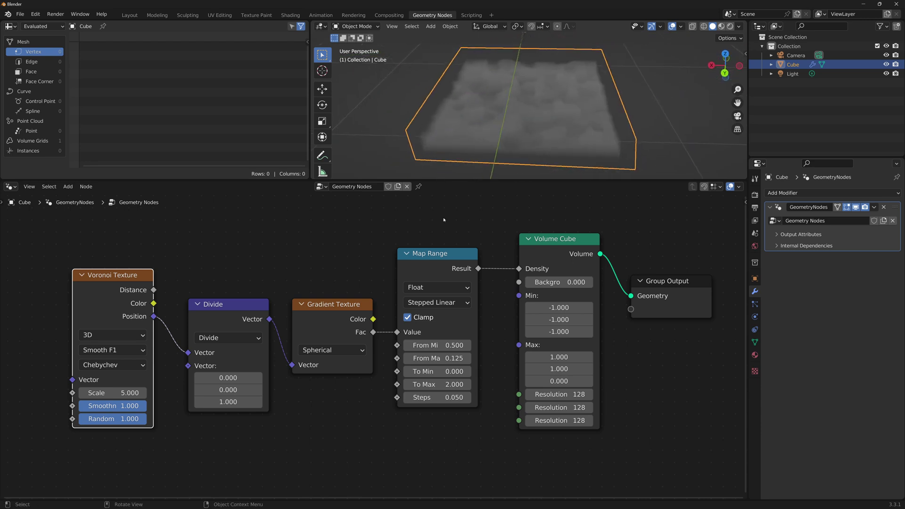
{"action": "left_click", "coordinate": [137, 393]}
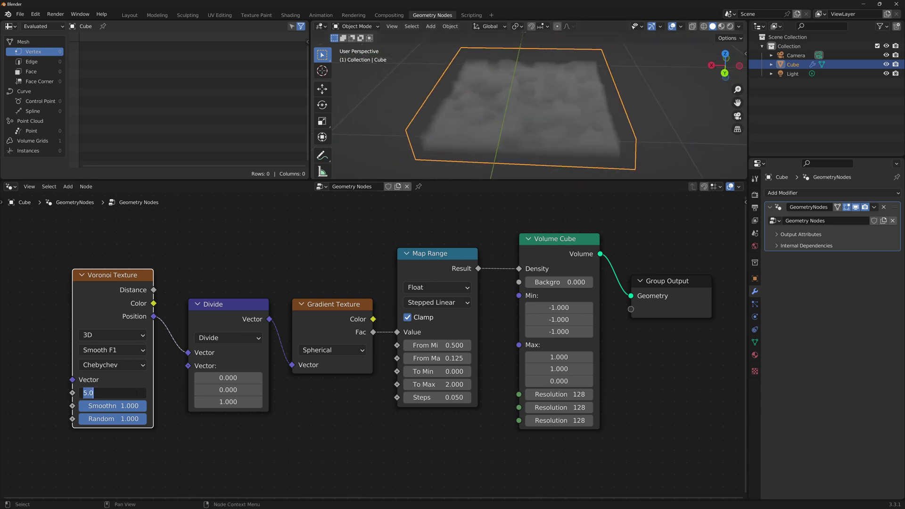
{"action": "type", "text": "3"}
{"action": "key", "text": "Return"}
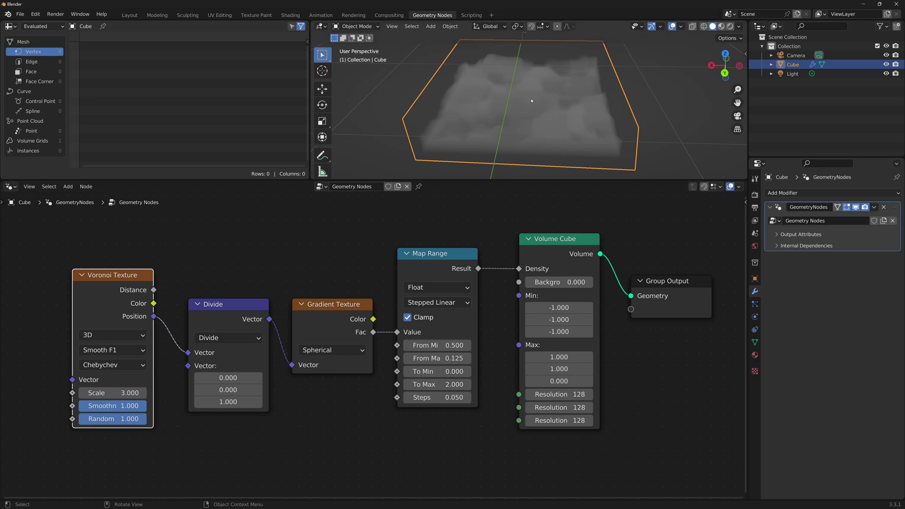
{"action": "mouse_move", "coordinate": [533, 97]}
{"action": "middle_mouse_down"}
{"action": "mouse_move", "coordinate": [535, 120]}
{"action": "mouse_move", "coordinate": [535, 102]}
{"action": "mouse_move", "coordinate": [529, 110]}
{"action": "middle_mouse_up"}
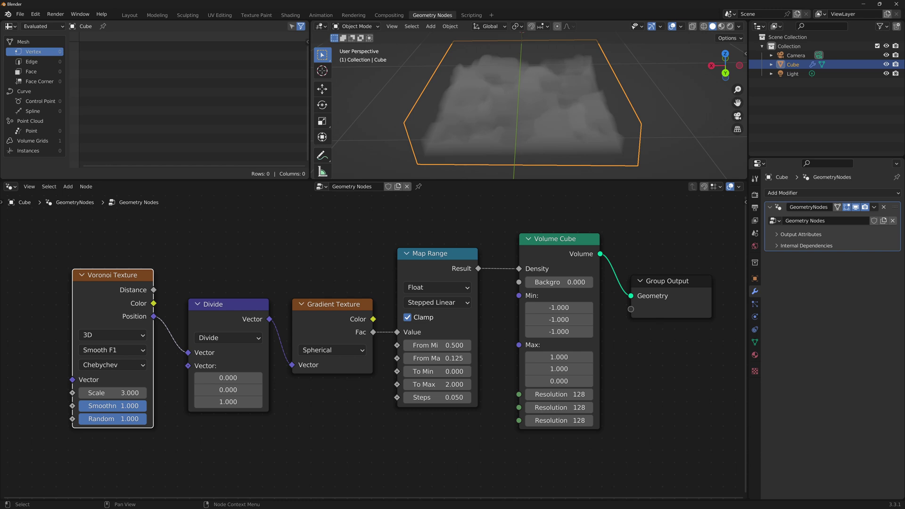
- Move the Map Range, Volume Cube and Group Output nodes further right
{"action": "middle_click_drag", "start_coordinate": [280, 287], "coordinate": [250, 296]}
{"action": "scroll", "coordinate": [310, 267], "scroll_direction": "down", "scroll_amount": 2}
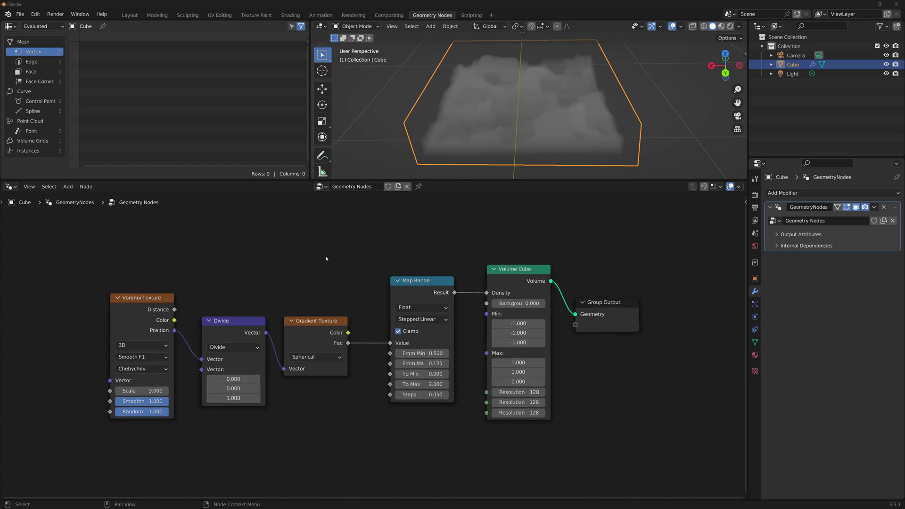
{"action": "left_click_drag", "start_coordinate": [667, 217], "coordinate": [359, 448]}
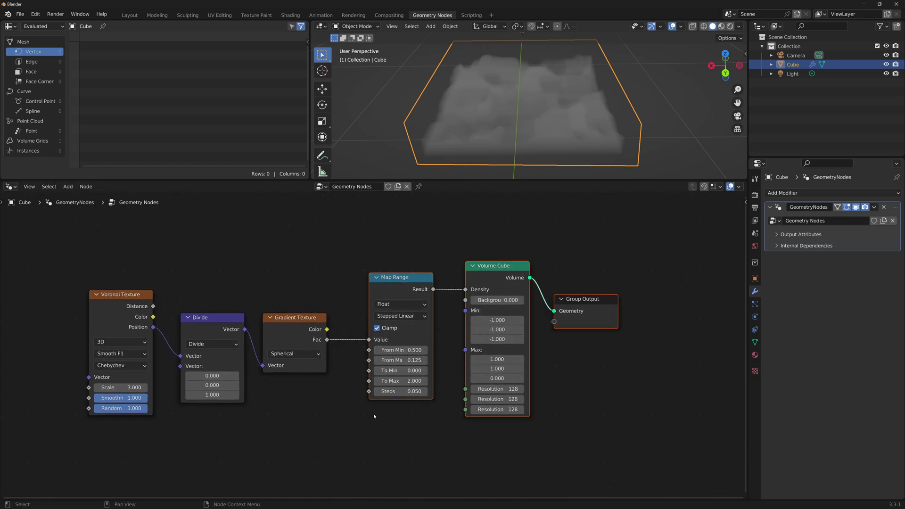
{"action": "left_click_drag", "start_coordinate": [396, 280], "coordinate": [506, 281]}
{"action": "left_click", "coordinate": [404, 299]}
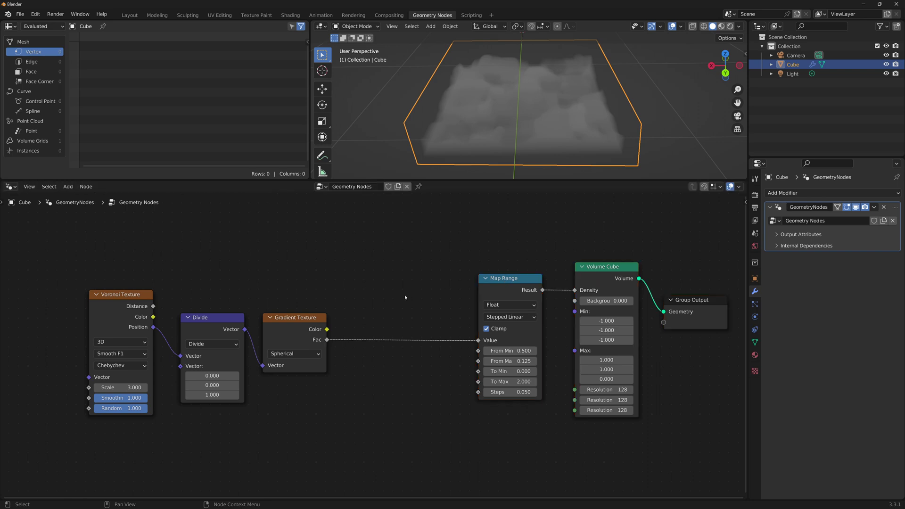
{"action": "scroll", "coordinate": [329, 335], "scroll_direction": "up", "scroll_amount": 1}
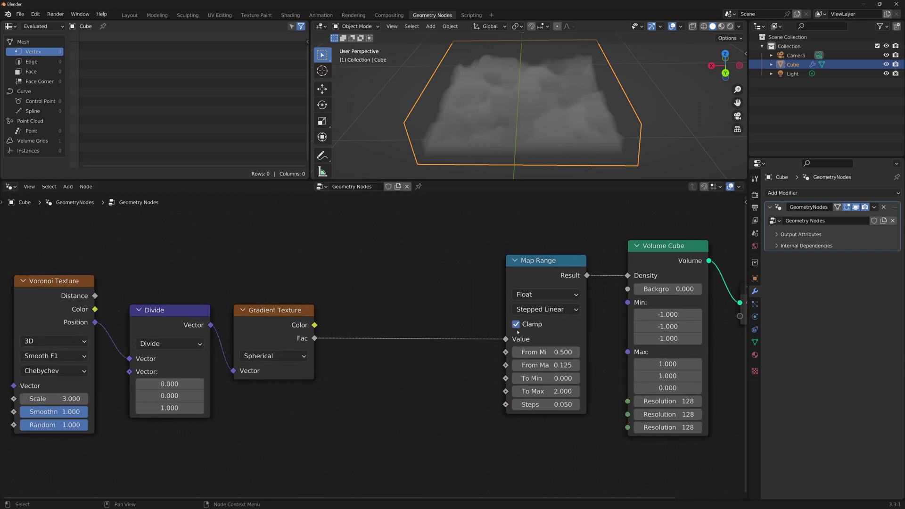
- Insert a clamped Math Add node between the Gradient Texture's Fac and Map Range Value
{"action": "left_click_drag", "start_coordinate": [506, 339], "coordinate": [409, 242]}
{"action": "left_click_drag", "start_coordinate": [506, 339], "coordinate": [354, 366]}
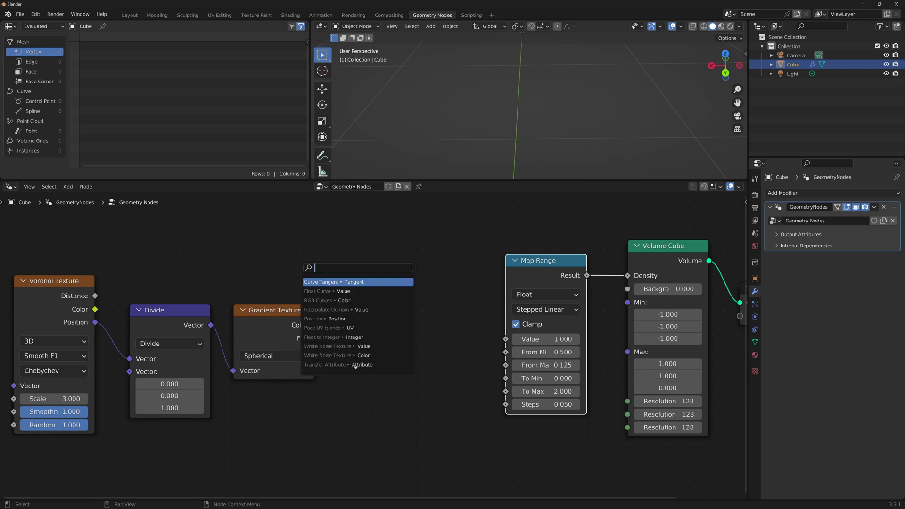
{"action": "type", "text": "Add"}
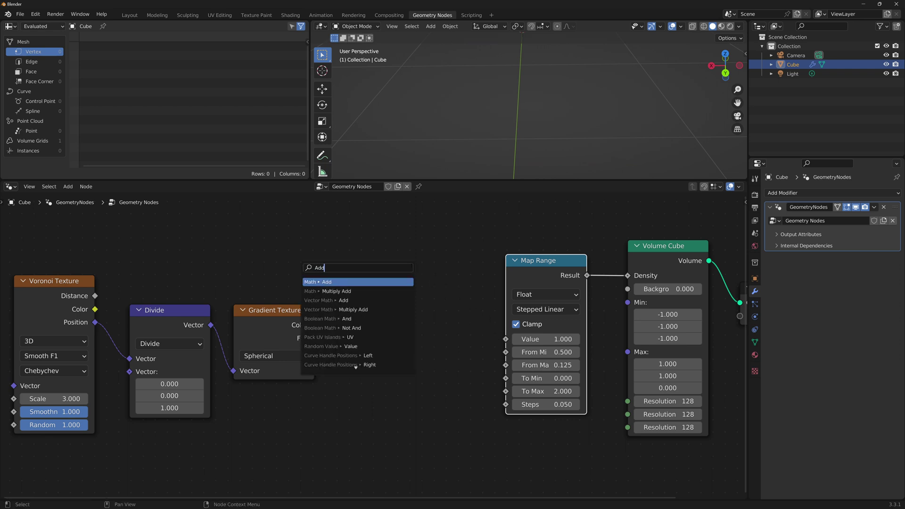
{"action": "key", "text": "Return"}
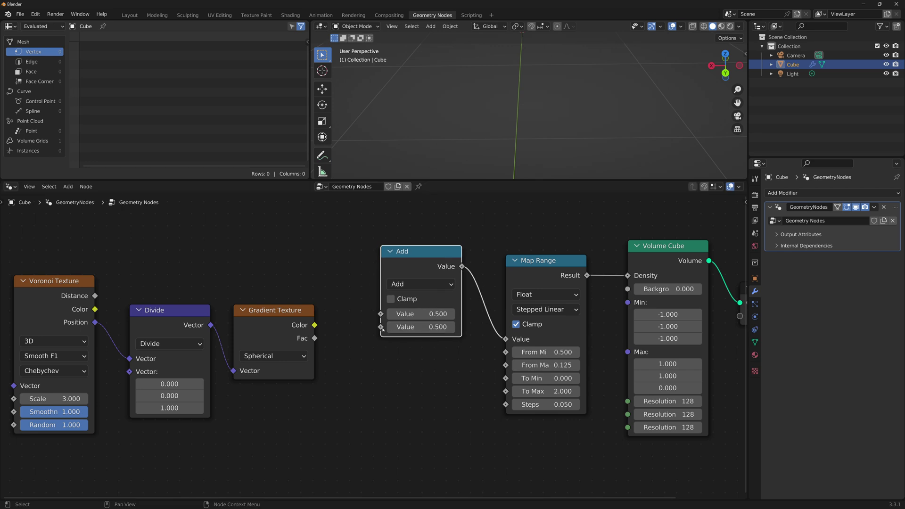
{"action": "left_click_drag", "start_coordinate": [381, 327], "coordinate": [315, 340]}
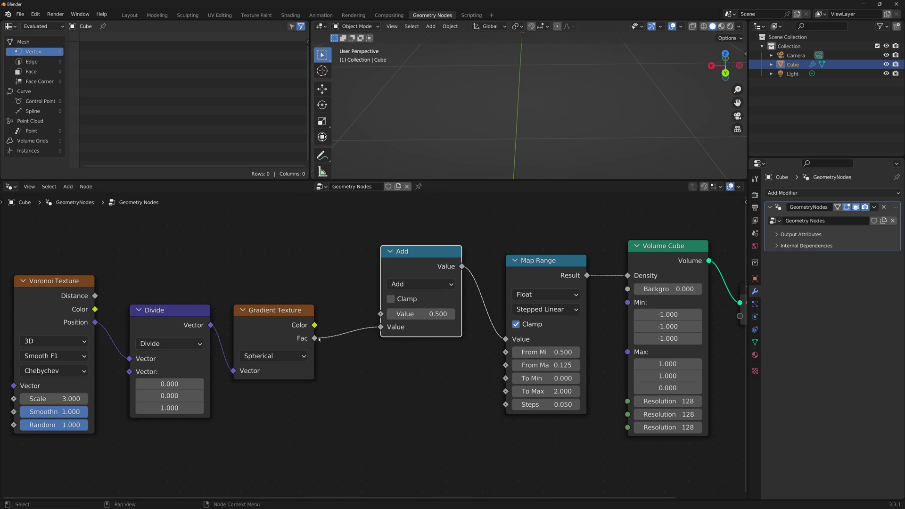
{"action": "left_click", "coordinate": [391, 299]}
- Connect a new Voronoi Texture into the Add node's input
{"action": "scroll", "coordinate": [279, 280], "scroll_direction": "down", "scroll_amount": 3}
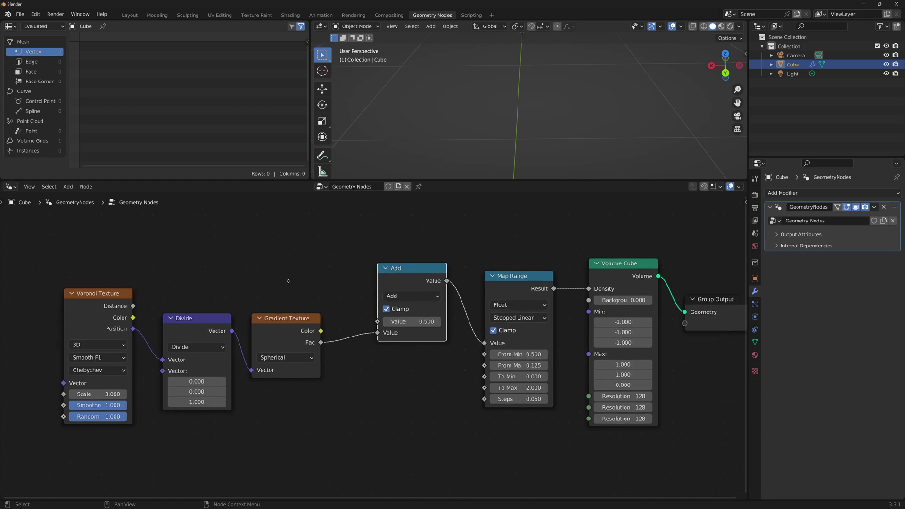
{"action": "middle_click_drag", "start_coordinate": [288, 281], "coordinate": [266, 300]}
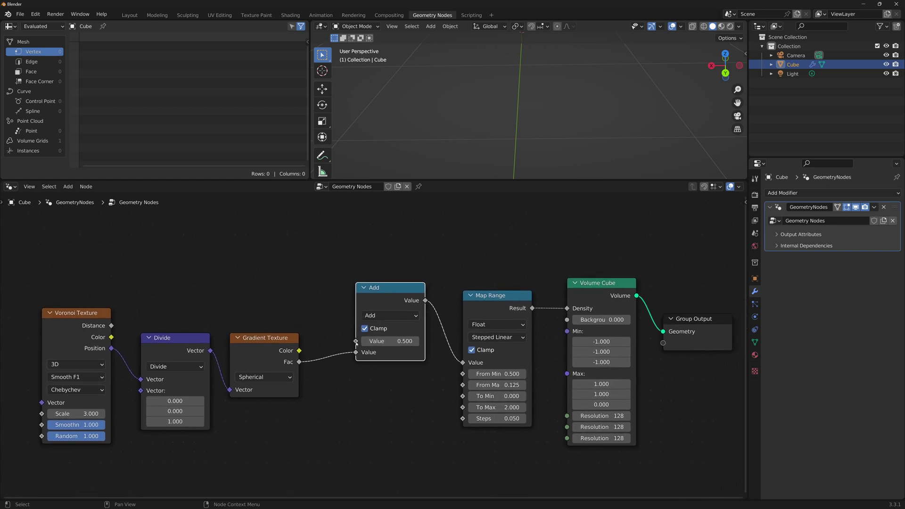
{"action": "left_click_drag", "start_coordinate": [356, 341], "coordinate": [70, 252]}
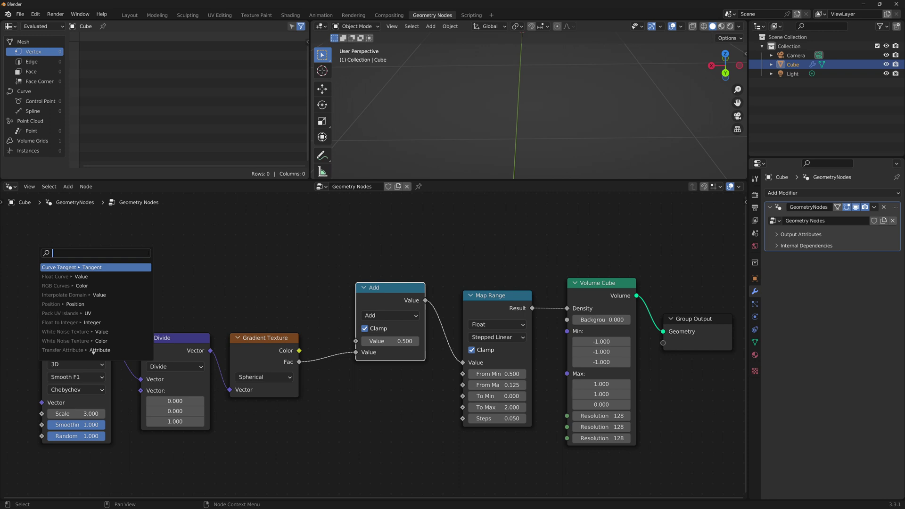
{"action": "type", "text": "Voro"}
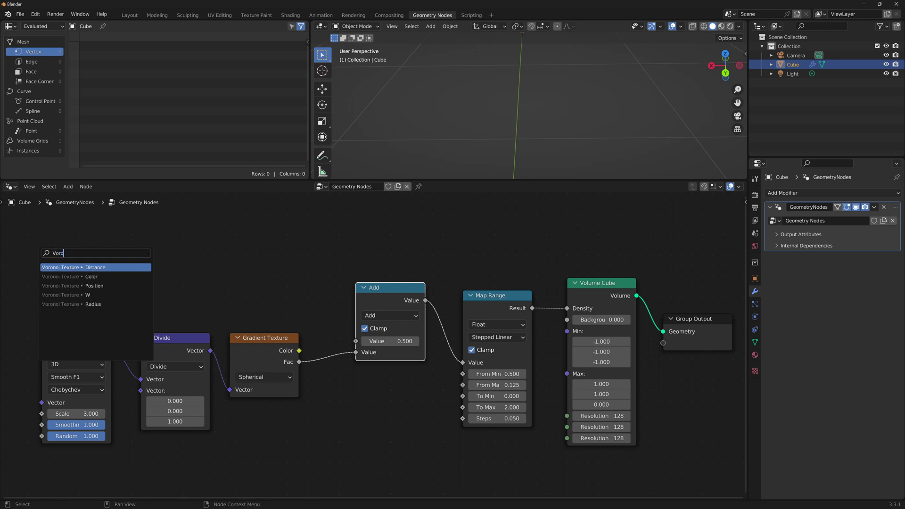
{"action": "key", "text": "Return"}
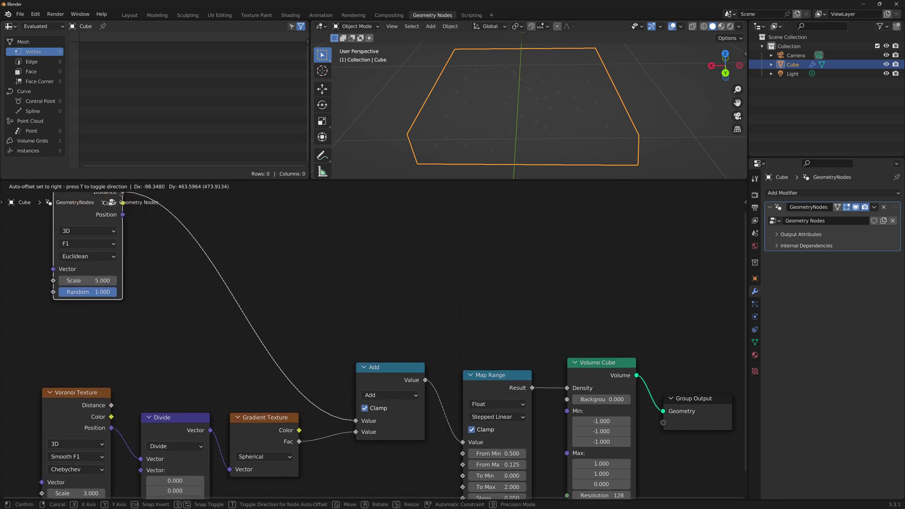
- Place the second Voronoi Texture node in the node graph
{"action": "left_click", "coordinate": [112, 309]}
{"action": "middle_click_drag", "start_coordinate": [198, 354], "coordinate": [241, 306]}
{"action": "scroll", "coordinate": [242, 306], "scroll_direction": "up", "scroll_amount": 2}
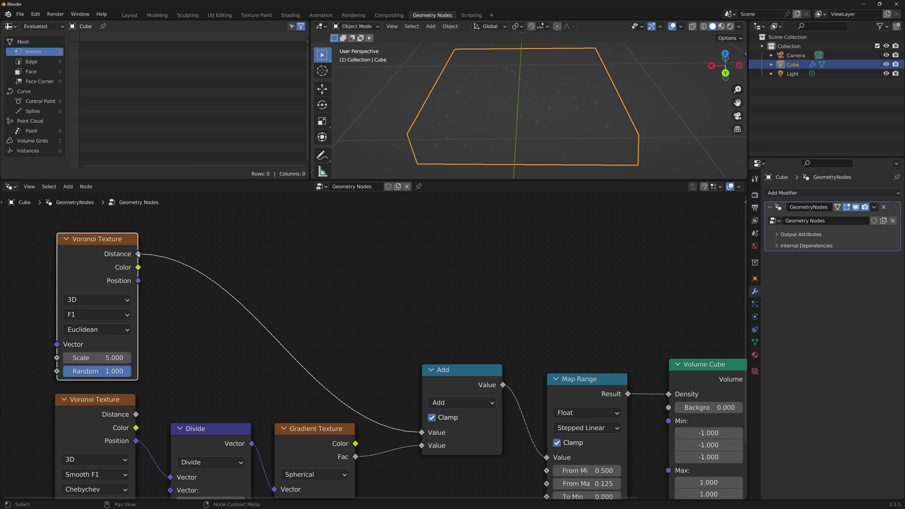
- Add a Smooth Minimum node from the upper Voronoi's Distance and link it into Add's first Value
{"action": "mouse_move", "coordinate": [138, 254]}
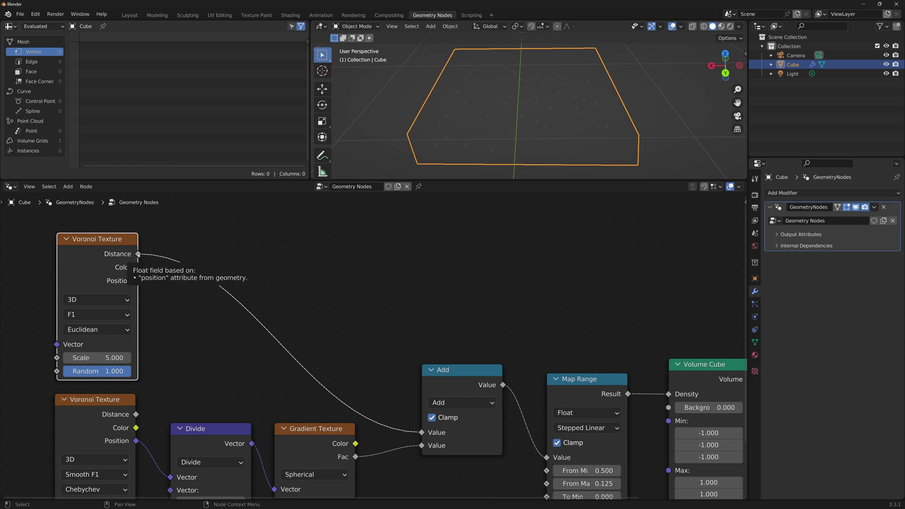
{"action": "left_click_drag", "start_coordinate": [138, 254], "coordinate": [285, 264]}
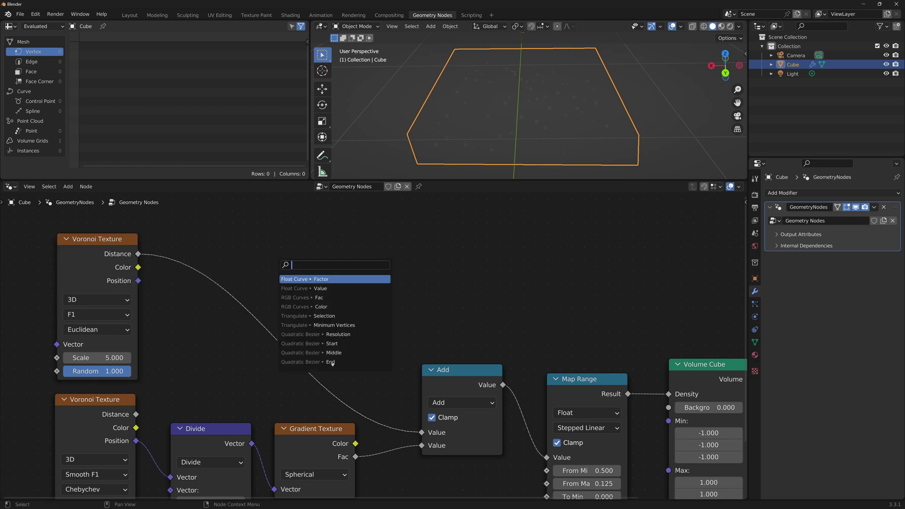
{"action": "type", "text": "Smooth"}
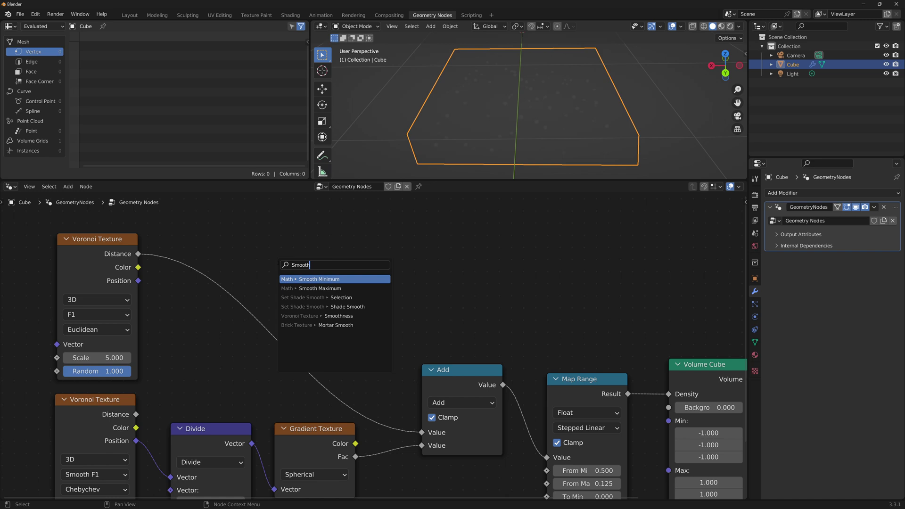
{"action": "key", "text": "Return"}
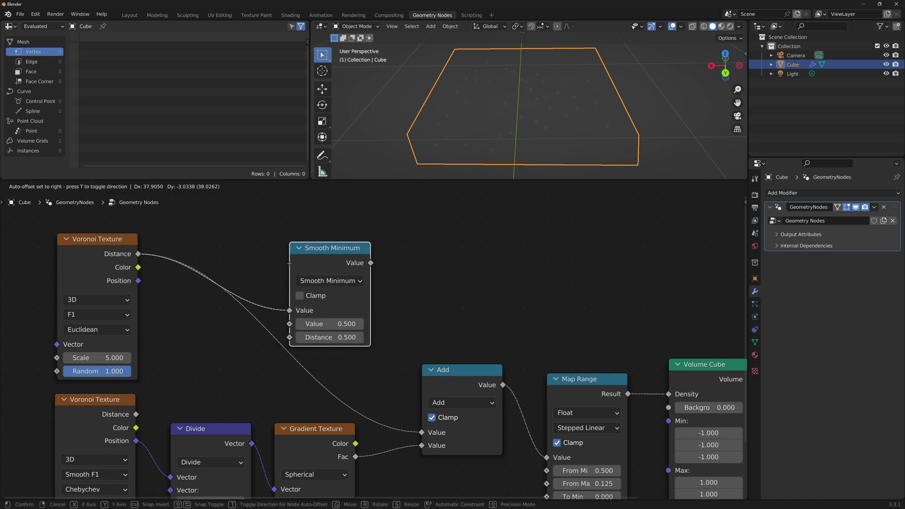
{"action": "left_click", "coordinate": [289, 263]}
{"action": "left_click_drag", "start_coordinate": [371, 262], "coordinate": [421, 401]}
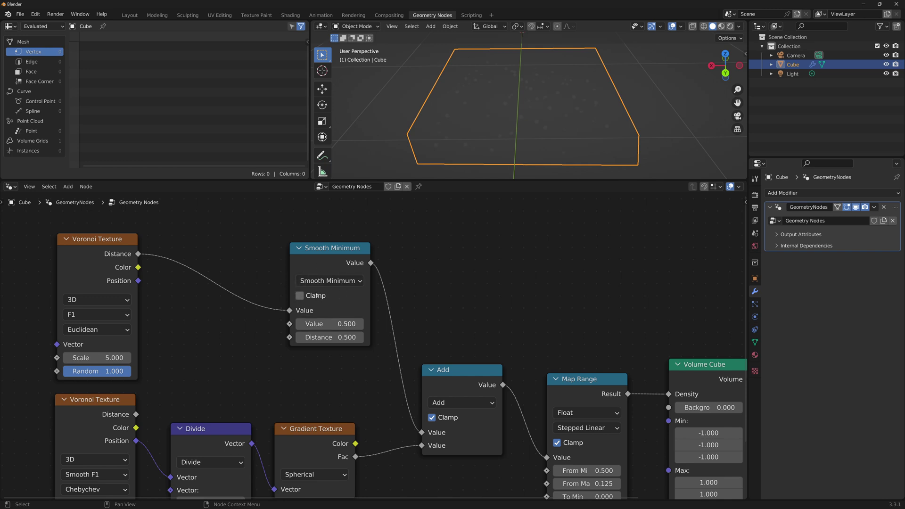
- Enable Clamp on Smooth Minimum and try Distance values 1, 5, 3 and 2
{"action": "left_click", "coordinate": [300, 296]}
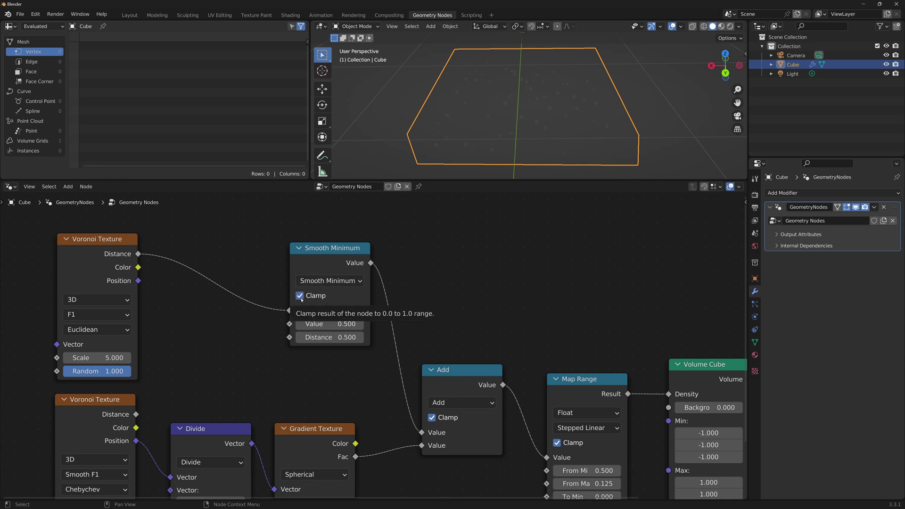
{"action": "left_click", "coordinate": [349, 337]}
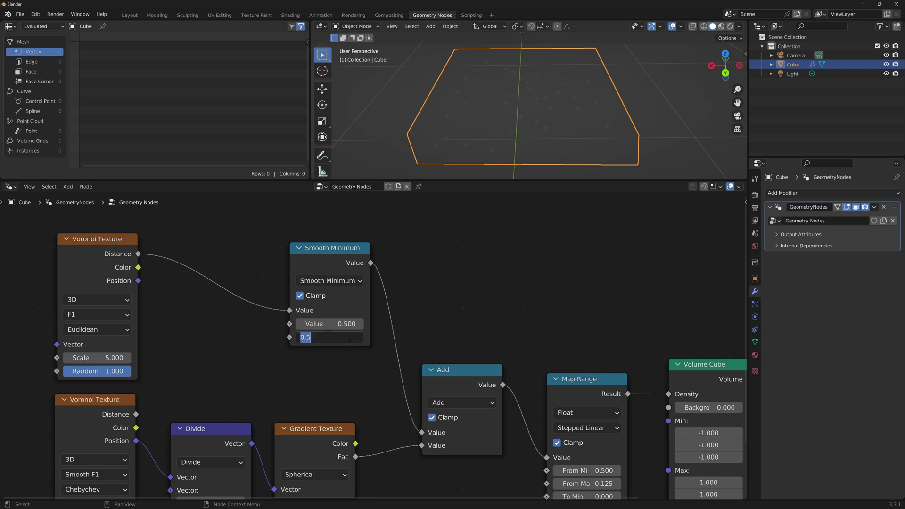
{"action": "type", "text": "1"}
{"action": "key", "text": "Return"}
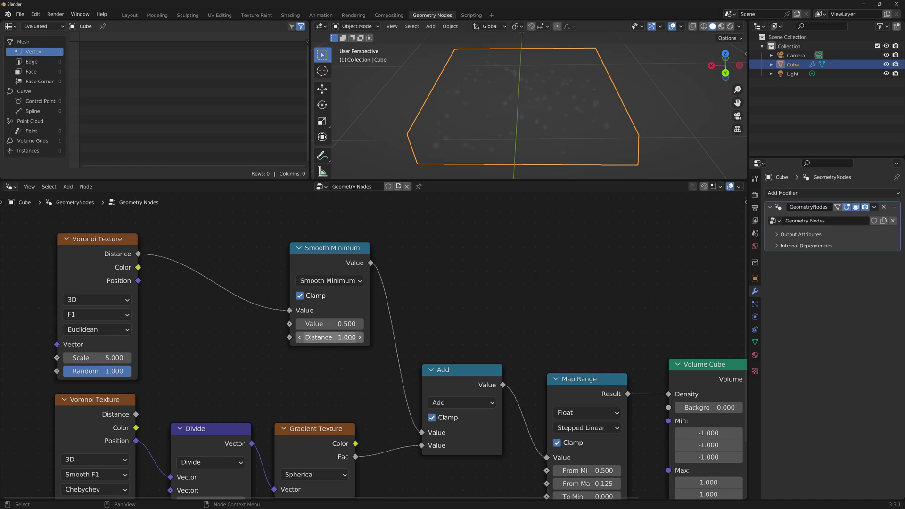
{"action": "left_click", "coordinate": [349, 337]}
{"action": "type", "text": "5"}
{"action": "key", "text": "Return"}
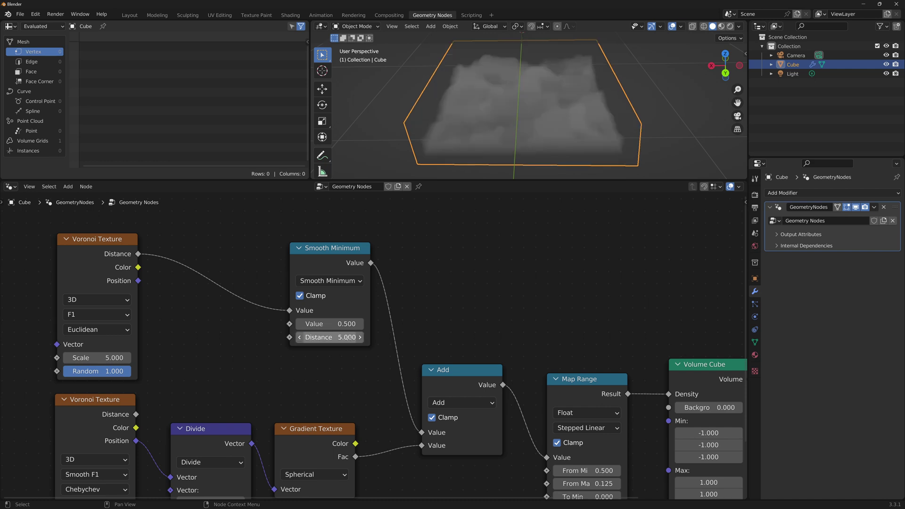
{"action": "left_click", "coordinate": [347, 338]}
{"action": "type", "text": "3"}
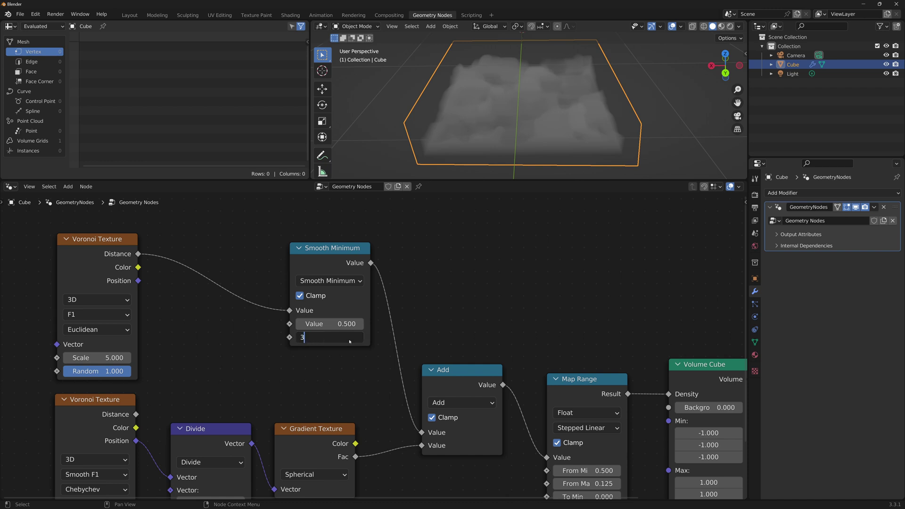
{"action": "key", "text": "Return"}
{"action": "left_click", "coordinate": [349, 338]}
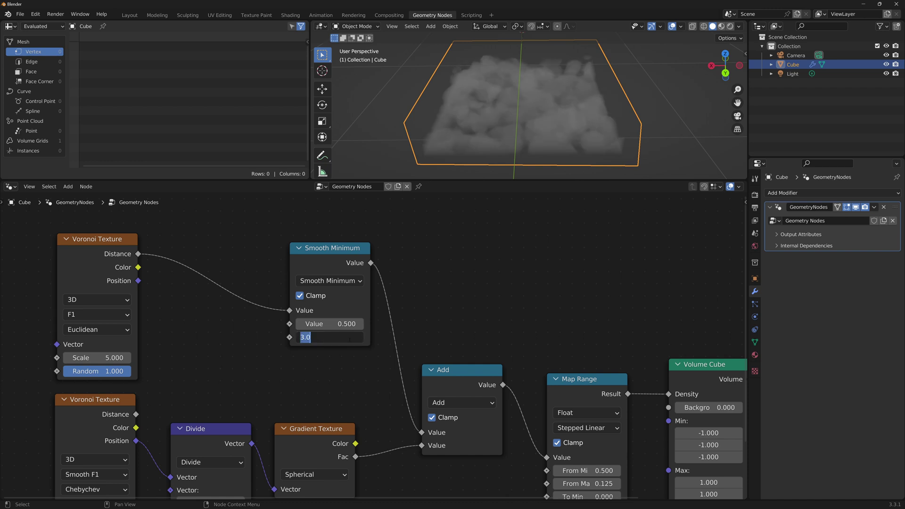
{"action": "type", "text": "2"}
{"action": "key", "text": "Return"}
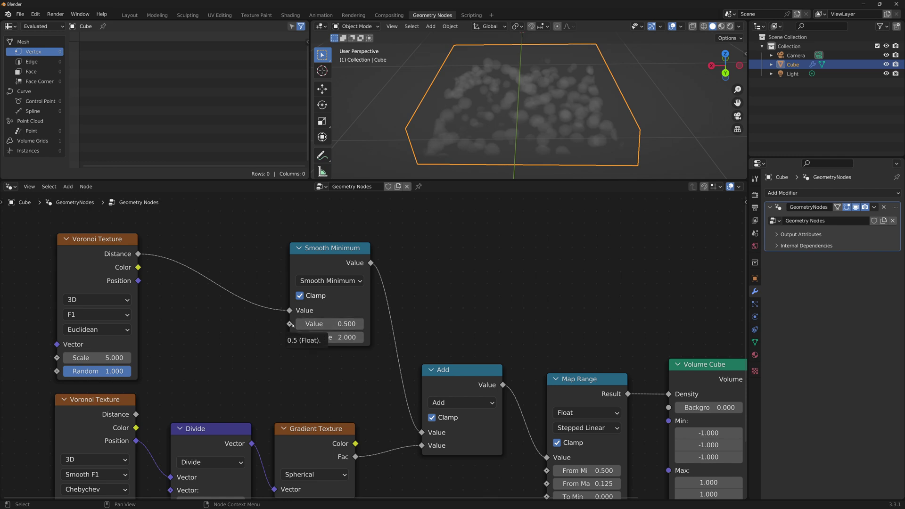
- Link the lower Voronoi's Distance into Smooth Minimum's second Value and set Distance to 2.5
{"action": "left_click_drag", "start_coordinate": [290, 325], "coordinate": [191, 376]}
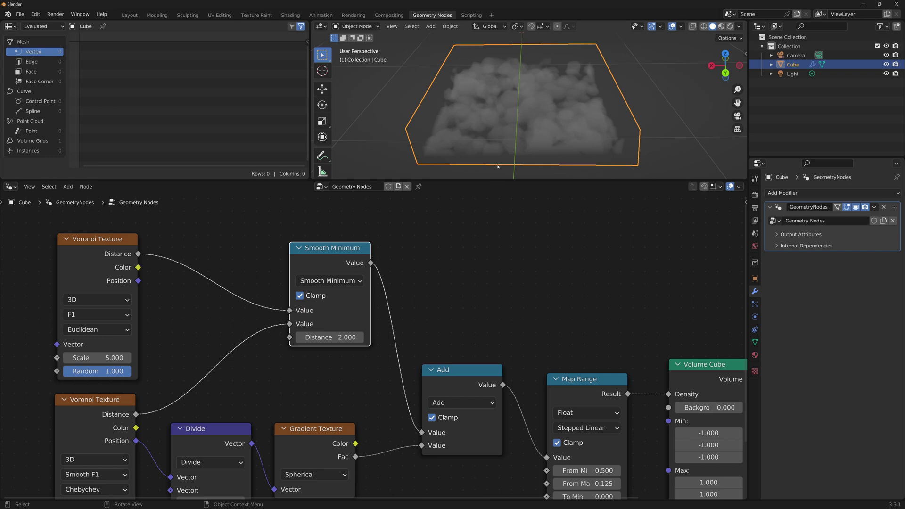
{"action": "left_click", "coordinate": [330, 337]}
{"action": "type", "text": "2.5"}
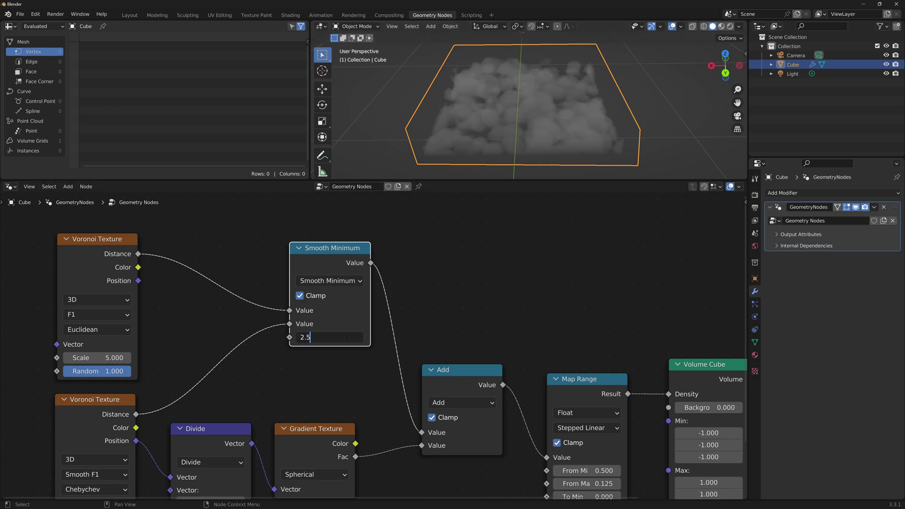
{"action": "key", "text": "Return"}
{"action": "middle_click_drag", "start_coordinate": [556, 120], "coordinate": [509, 141]}
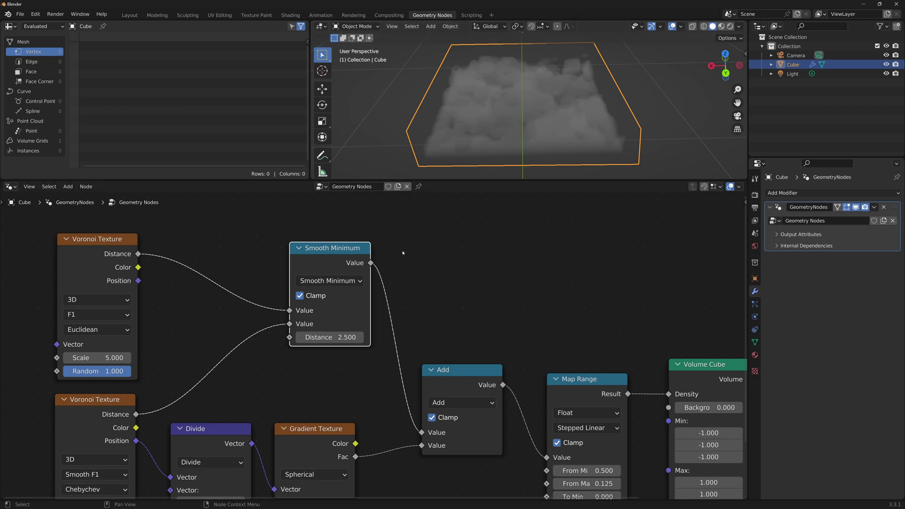
- Switch the upper Voronoi Texture to F2 with Scale 10
{"action": "middle_click_drag", "start_coordinate": [207, 270], "coordinate": [272, 273]}
{"action": "scroll", "coordinate": [262, 272], "scroll_direction": "up", "scroll_amount": 1}
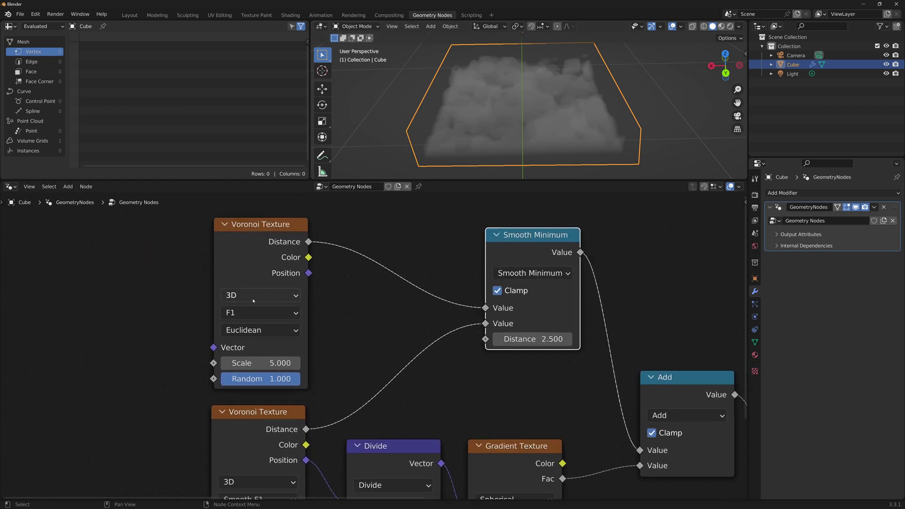
{"action": "left_click", "coordinate": [245, 315]}
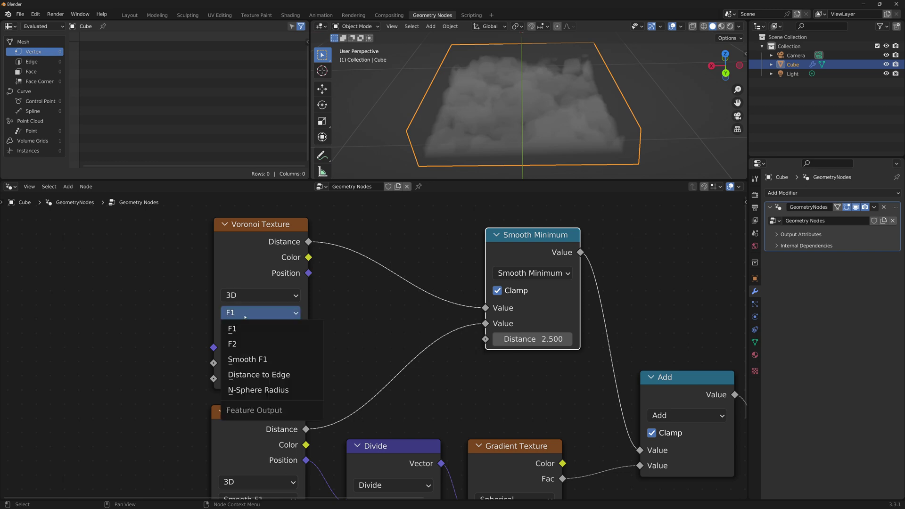
{"action": "left_click", "coordinate": [239, 345]}
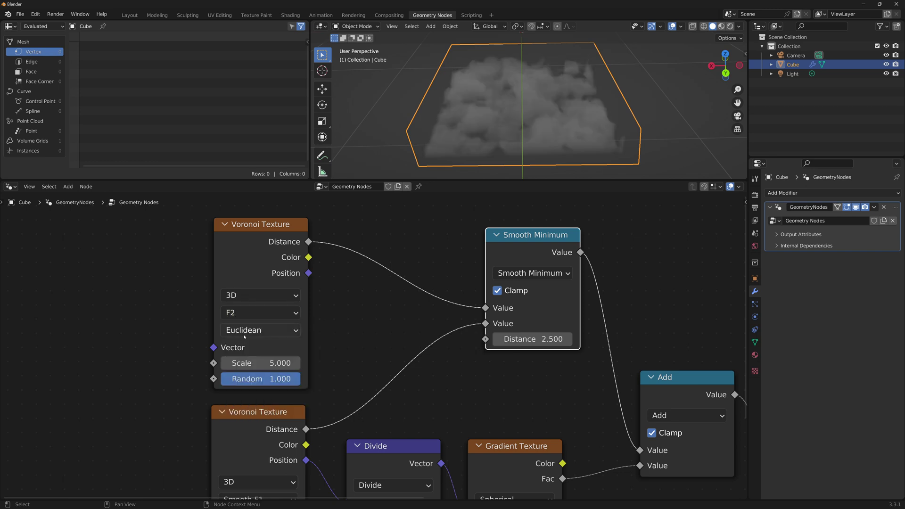
{"action": "left_click", "coordinate": [286, 365]}
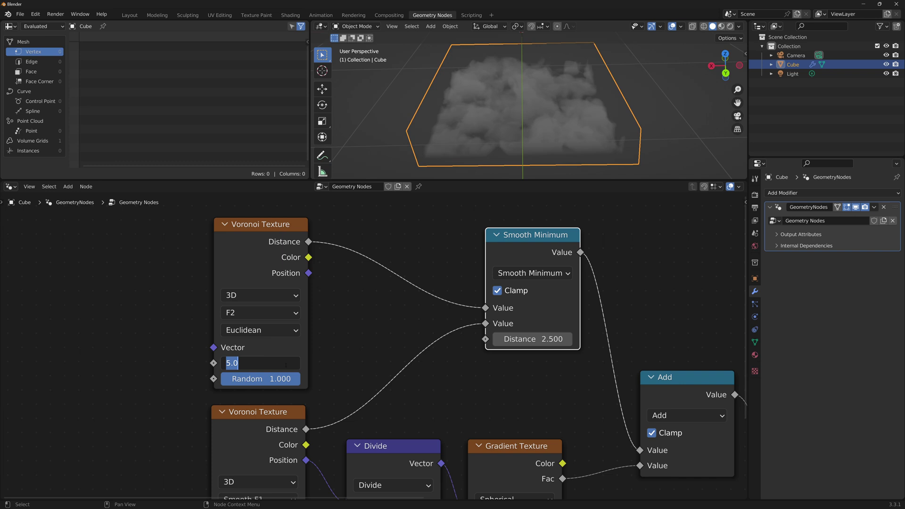
{"action": "type", "text": "10"}
{"action": "key", "text": "Return"}
- Move the Group Output node higher and frame the whole node tree
{"action": "middle_click_drag", "start_coordinate": [500, 127], "coordinate": [461, 114]}
{"action": "scroll", "coordinate": [461, 114], "scroll_direction": "up", "scroll_amount": 2}
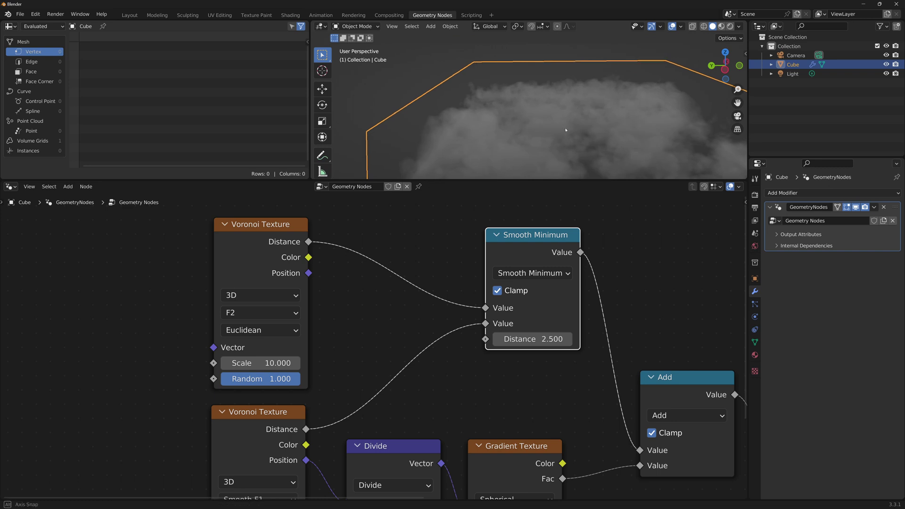
{"action": "scroll", "coordinate": [514, 117], "scroll_direction": "up", "scroll_amount": 2}
{"action": "scroll", "coordinate": [519, 123], "scroll_direction": "up", "scroll_amount": 3}
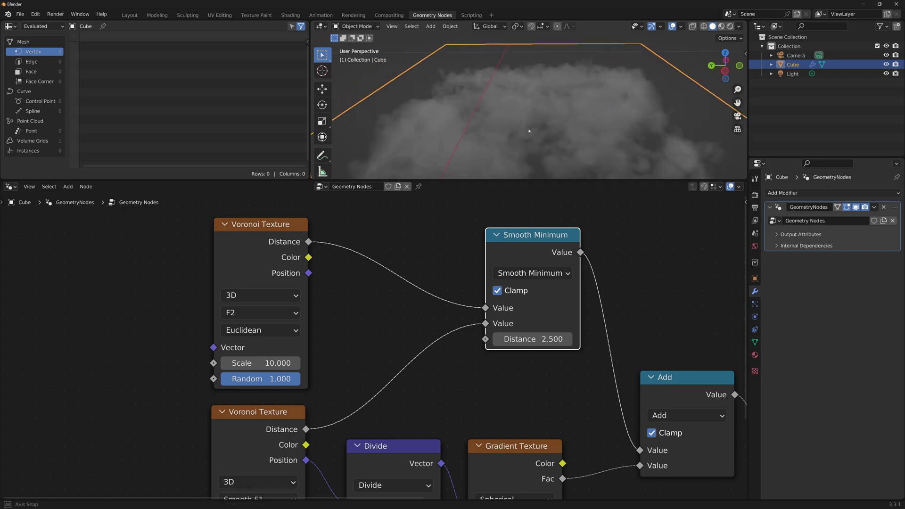
{"action": "middle_click_drag", "start_coordinate": [446, 379], "coordinate": [237, 342]}
{"action": "scroll", "coordinate": [305, 351], "scroll_direction": "down", "scroll_amount": 3}
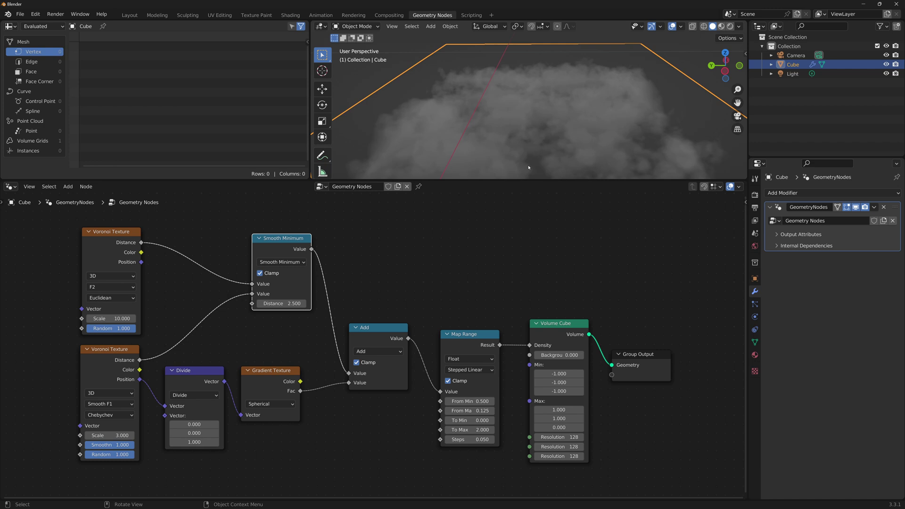
{"action": "left_click_drag", "start_coordinate": [638, 354], "coordinate": [702, 322]}
{"action": "key", "text": "Home"}
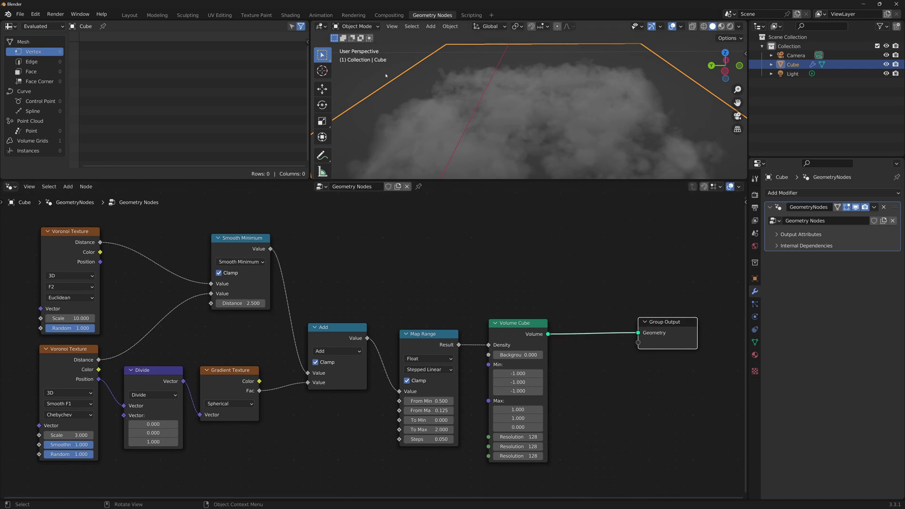
- In the Shading workspace, delete the cube material's Principled BSDF node
{"action": "left_click", "coordinate": [289, 15]}
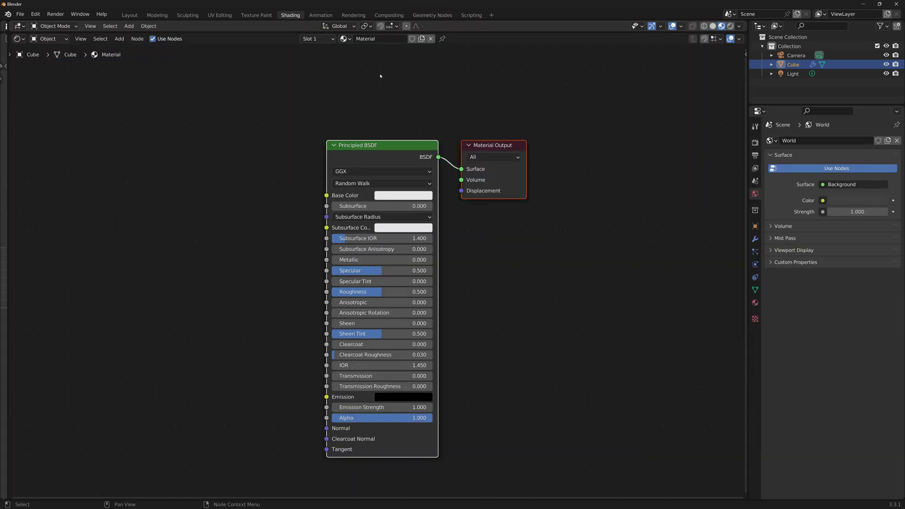
{"action": "key", "text": "Home"}
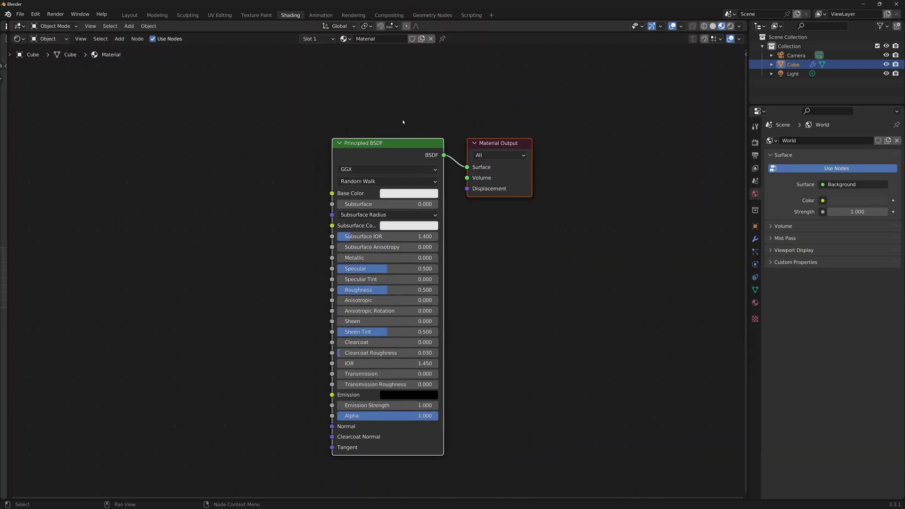
{"action": "left_click_drag", "start_coordinate": [402, 147], "coordinate": [370, 154]}
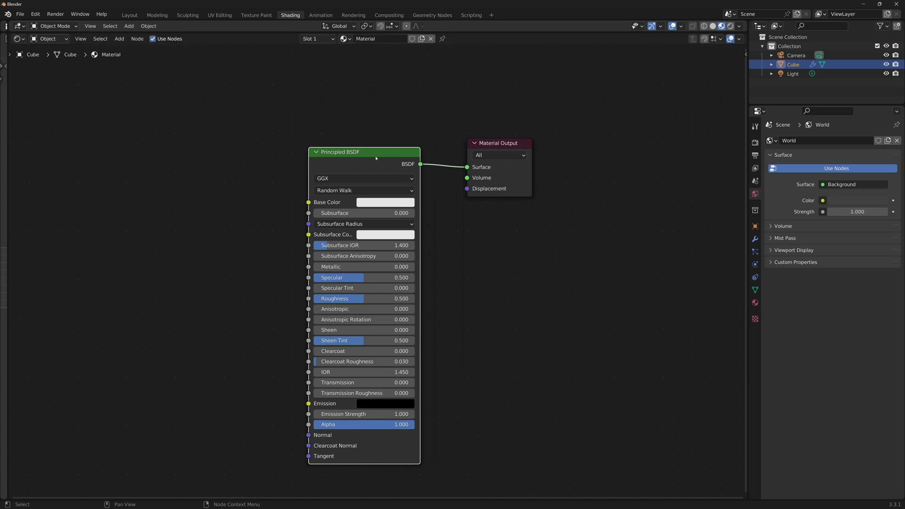
{"action": "key", "text": "x"}
- Connect a Principled Volume to the Material Output's Volume input with Density 1.5
{"action": "left_click_drag", "start_coordinate": [467, 167], "coordinate": [306, 163]}
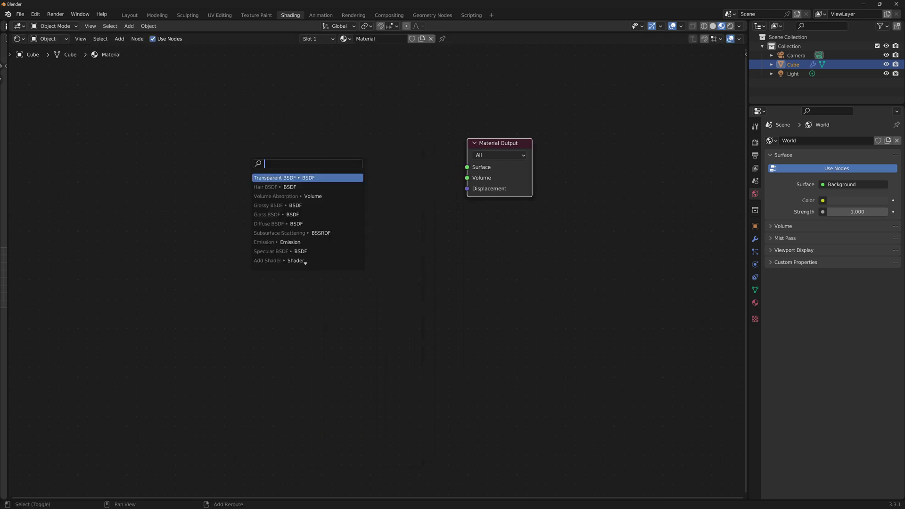
{"action": "type", "text": "Prn"}
{"action": "key", "text": "Down"}
{"action": "key", "text": "Down"}
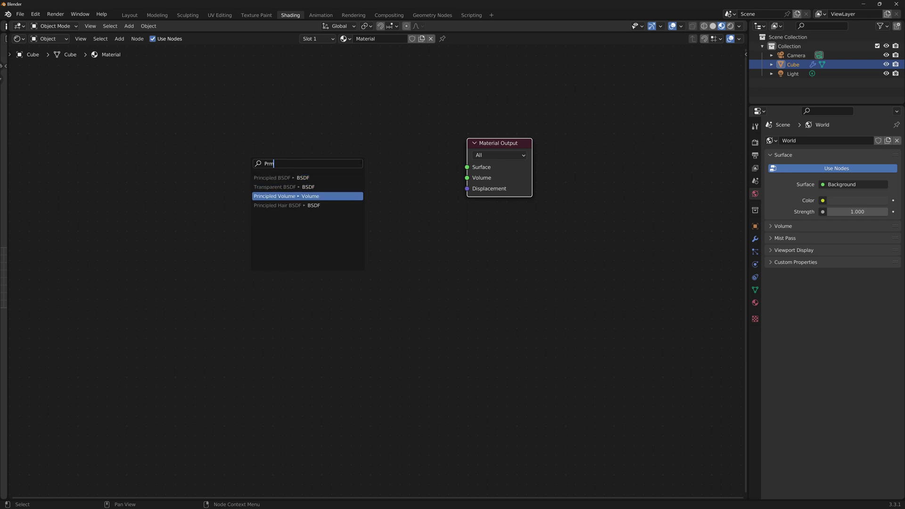
{"action": "key", "text": "Return"}
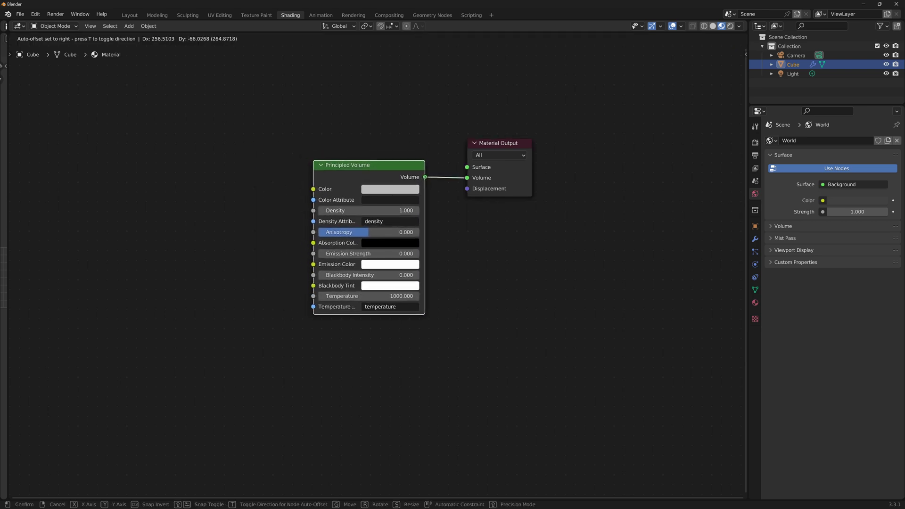
{"action": "left_click", "coordinate": [368, 210]}
{"action": "double_click", "coordinate": [368, 210]}
{"action": "type", "text": "1.5"}
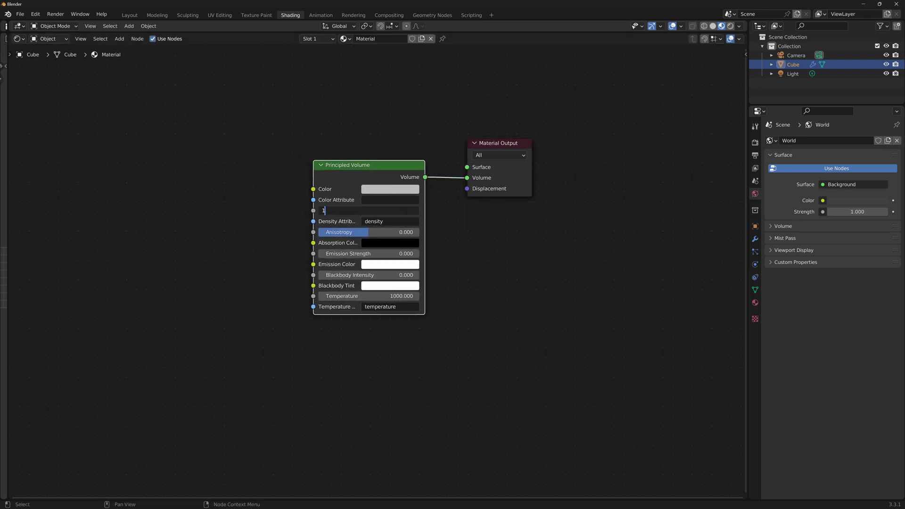
{"action": "key", "text": "Return"}
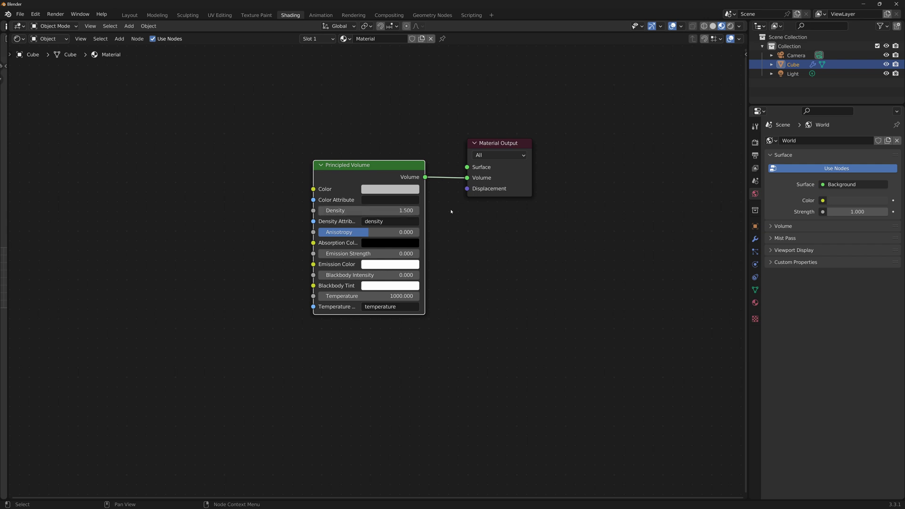
{"action": "scroll", "coordinate": [451, 212], "scroll_direction": "up", "scroll_amount": 3}
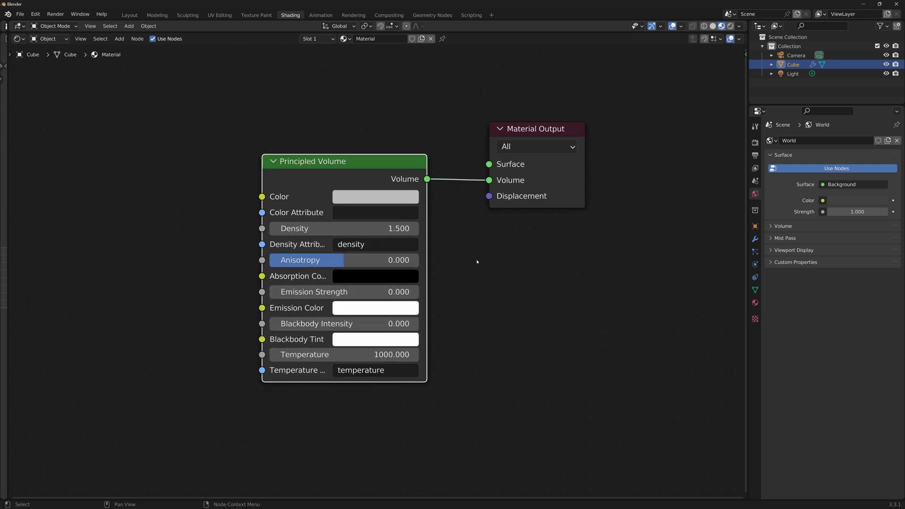
- Insert a Set Material node using 'Material' between Volume Cube and Group Output
{"action": "left_click", "coordinate": [432, 15]}
{"action": "middle_click_drag", "start_coordinate": [521, 284], "coordinate": [408, 305]}
{"action": "scroll", "coordinate": [417, 276], "scroll_direction": "up", "scroll_amount": 1}
{"action": "left_click_drag", "start_coordinate": [408, 307], "coordinate": [450, 249]}
{"action": "type", "text": "Set Mat"}
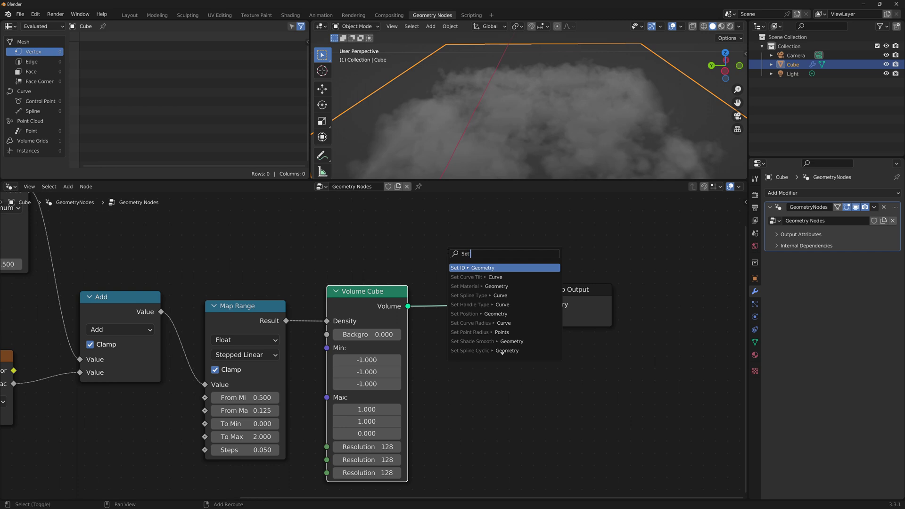
{"action": "key", "text": "Return"}
{"action": "left_click", "coordinate": [481, 272]}
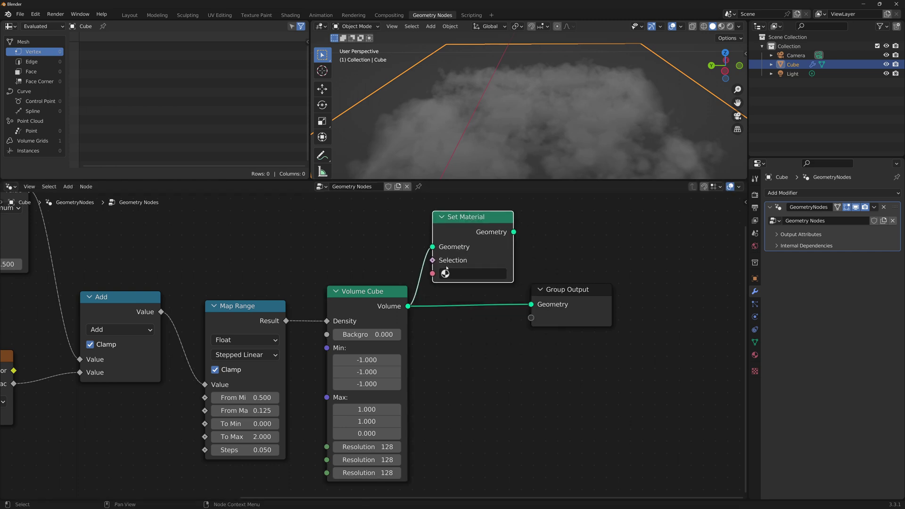
{"action": "left_click", "coordinate": [480, 272]}
{"action": "left_click_drag", "start_coordinate": [513, 232], "coordinate": [596, 296]}
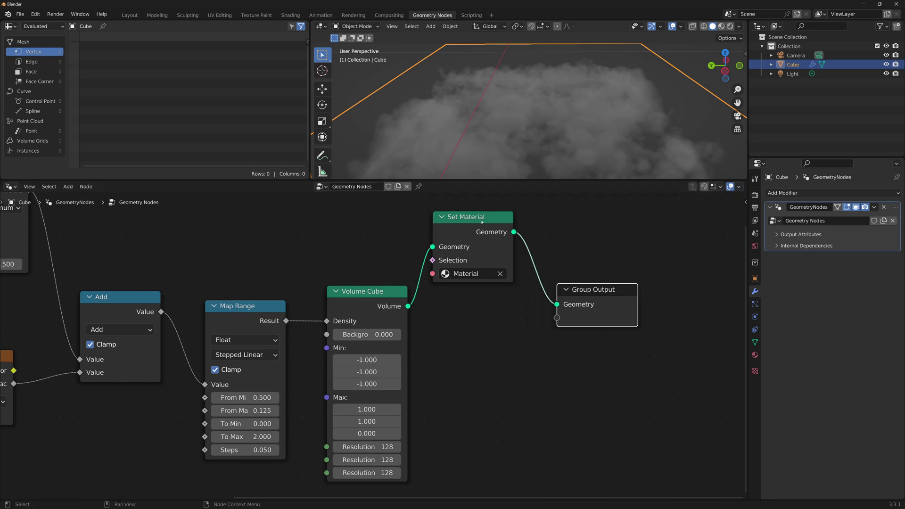
{"action": "left_click_drag", "start_coordinate": [482, 222], "coordinate": [485, 293]}
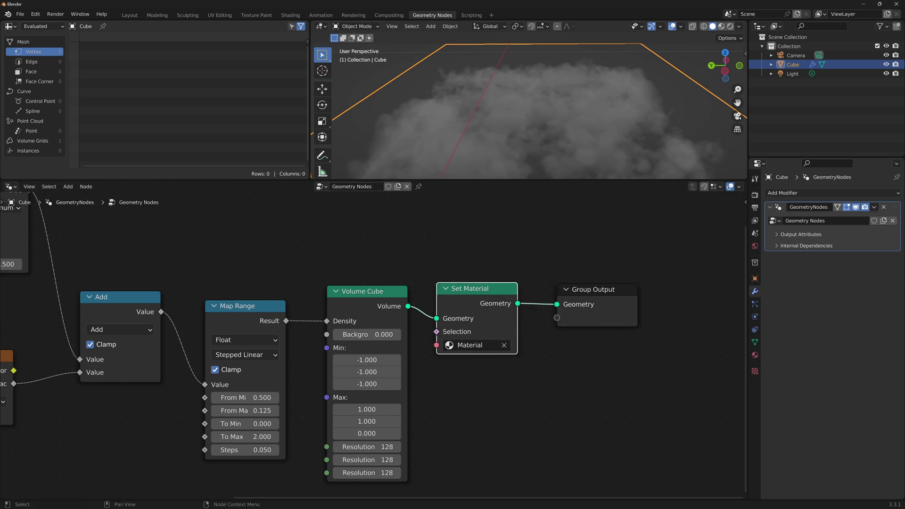
{"action": "scroll", "coordinate": [80, 331], "scroll_direction": "up", "scroll_amount": 2}
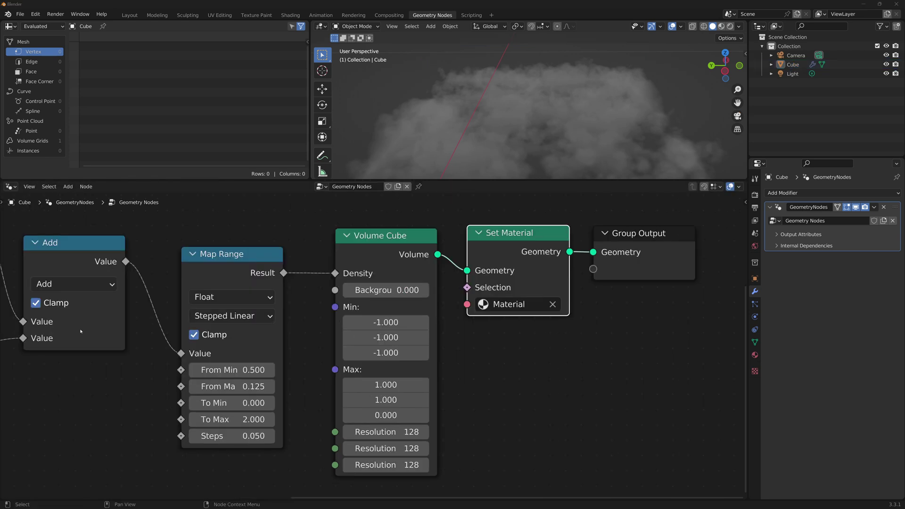
{"action": "left_click", "coordinate": [137, 16]}
- Delete the old light, add a Sun lamp and aim its direction to the left
{"action": "left_click_drag", "start_coordinate": [449, 61], "coordinate": [574, 111]}
{"action": "key", "text": "x"}
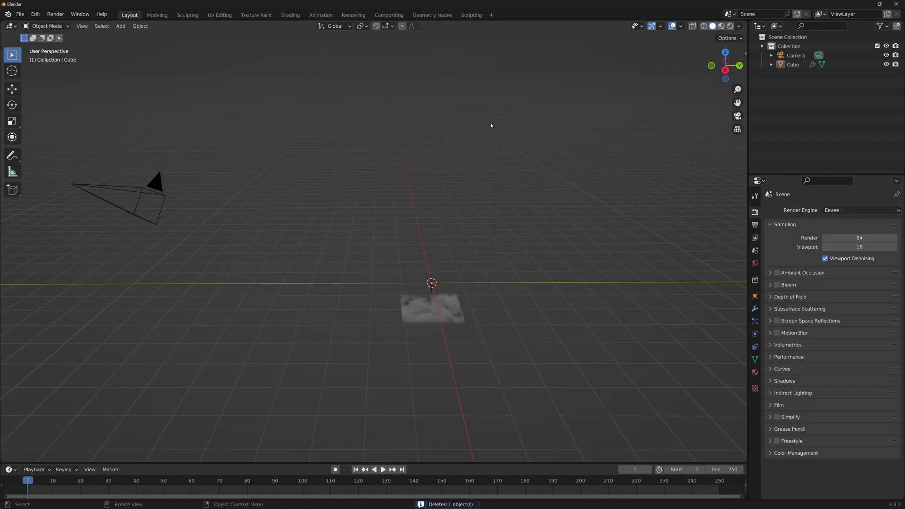
{"action": "left_click", "coordinate": [121, 26]}
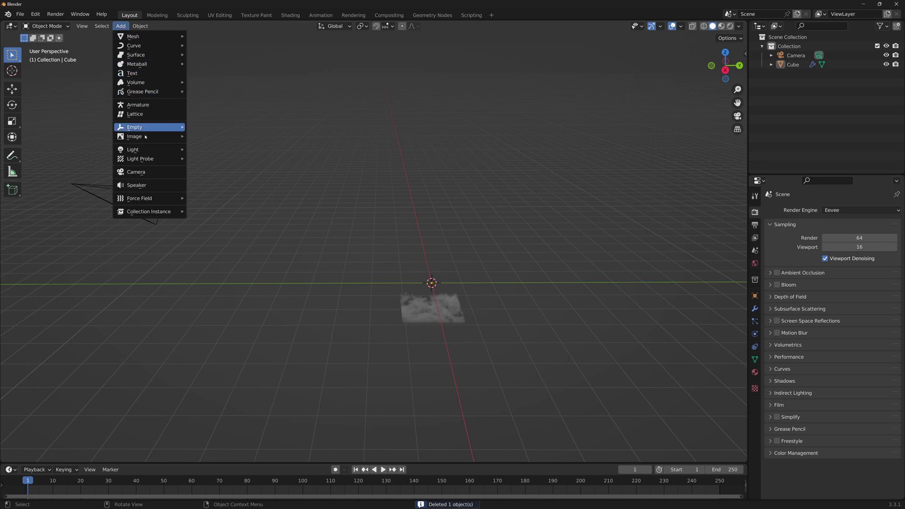
{"action": "mouse_move", "coordinate": [151, 149]}
{"action": "left_click", "coordinate": [203, 159]}
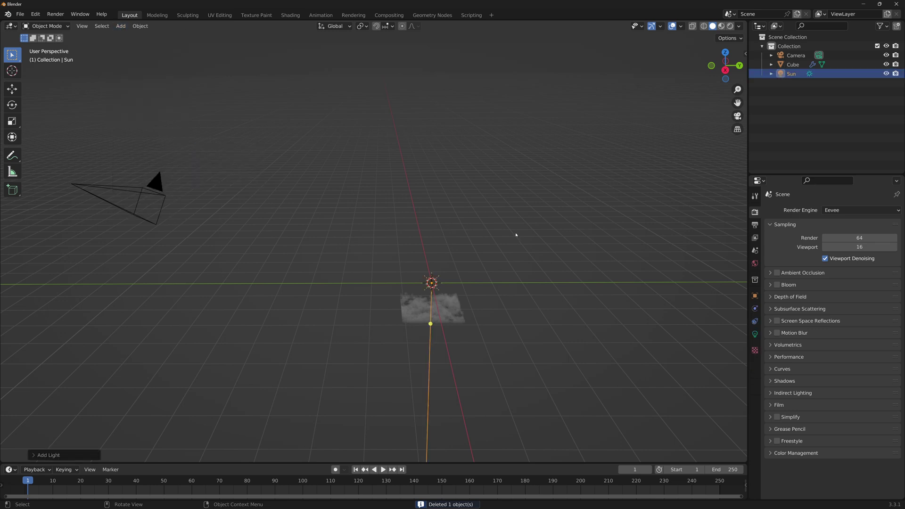
{"action": "middle_click_drag", "start_coordinate": [480, 257], "coordinate": [475, 234]}
{"action": "left_click_drag", "start_coordinate": [430, 317], "coordinate": [389, 284]}
{"action": "mouse_move", "coordinate": [439, 236]}
{"action": "middle_mouse_down"}
{"action": "mouse_move", "coordinate": [431, 285]}
{"action": "mouse_move", "coordinate": [427, 263]}
{"action": "mouse_move", "coordinate": [447, 246]}
{"action": "middle_mouse_up"}
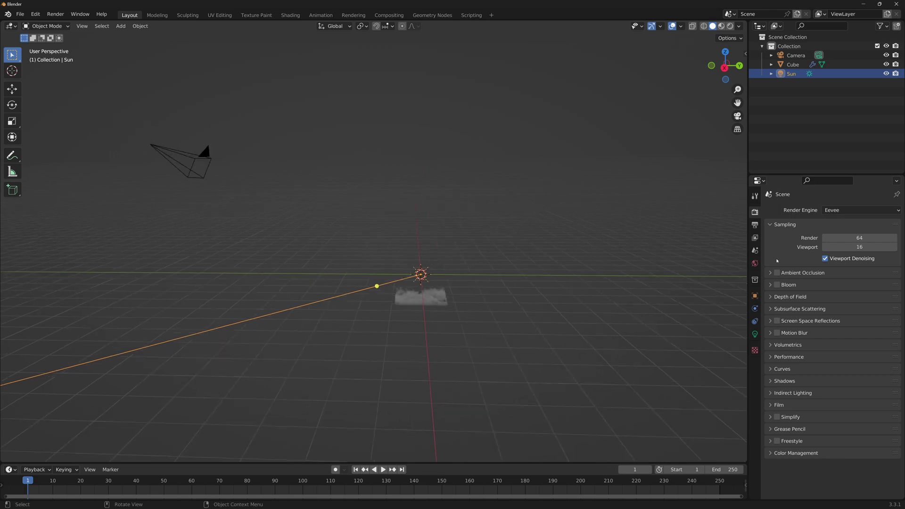
- Set the Sun lamp's Strength to 20
{"action": "left_click", "coordinate": [755, 334]}
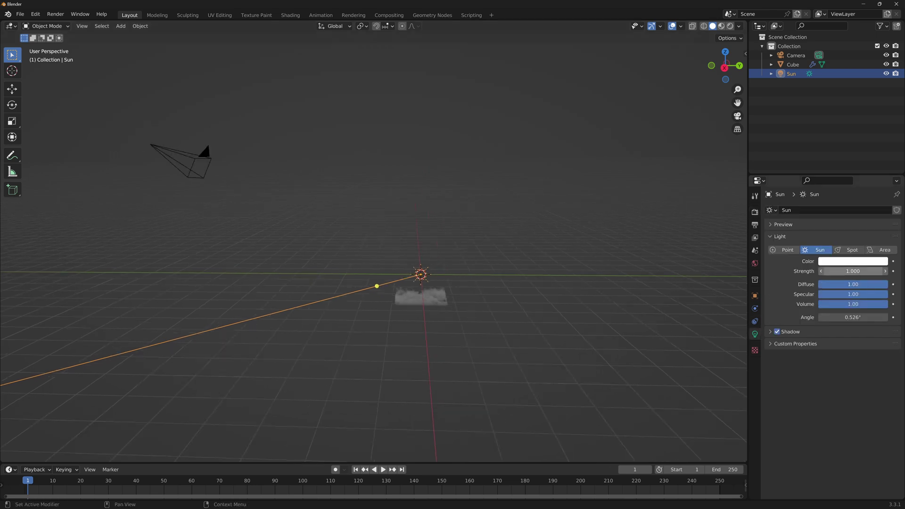
{"action": "left_click", "coordinate": [844, 271]}
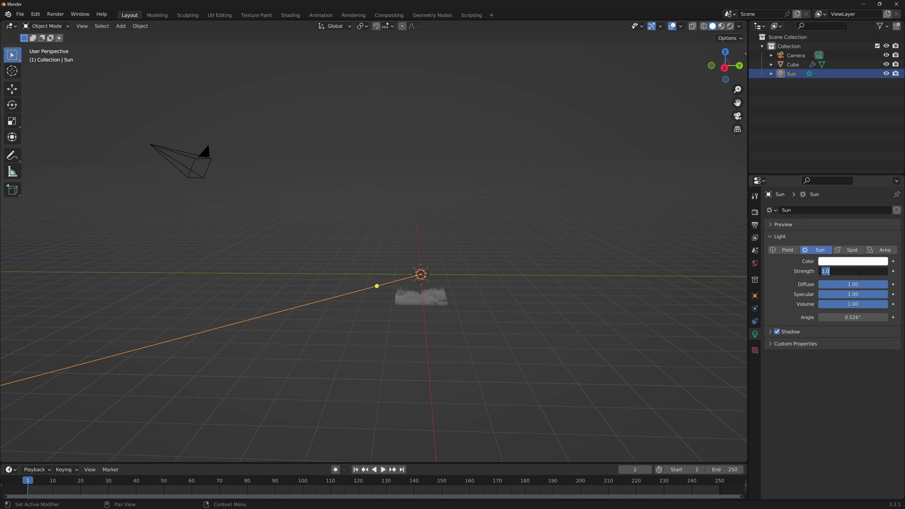
{"action": "type", "text": "20"}
{"action": "key", "text": "Return"}
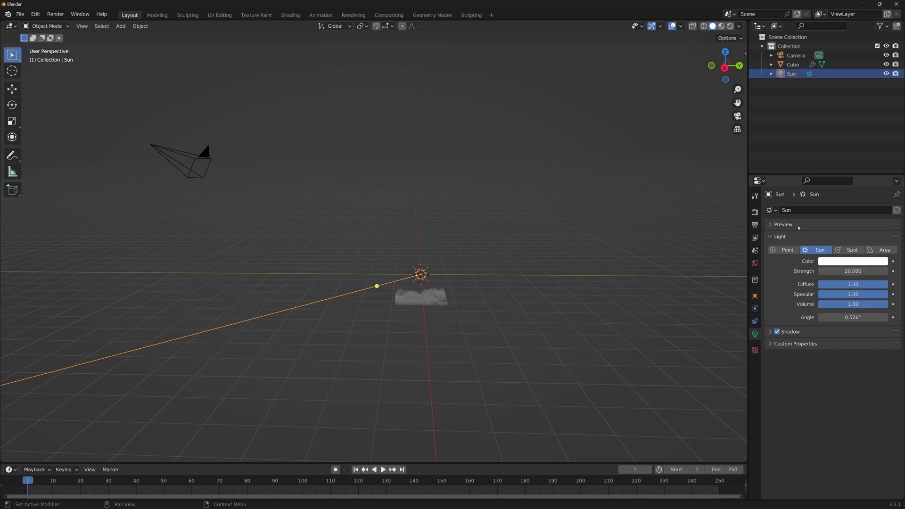
- Make the World background colour light blue, then bring up the Render properties
{"action": "left_click", "coordinate": [755, 265]}
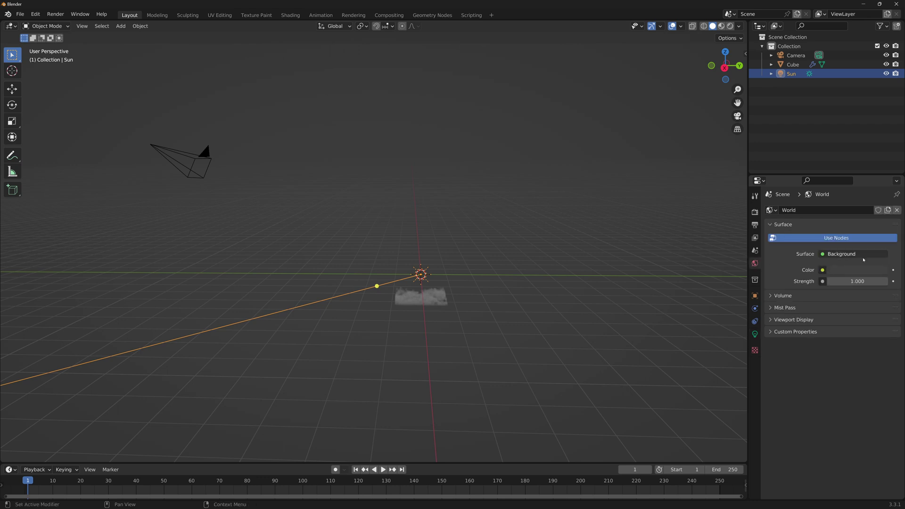
{"action": "left_click", "coordinate": [848, 270]}
{"action": "left_click_drag", "start_coordinate": [856, 162], "coordinate": [847, 153]}
{"action": "mouse_move", "coordinate": [880, 188]}
{"action": "left_mouse_down"}
{"action": "mouse_move", "coordinate": [880, 151]}
{"action": "mouse_move", "coordinate": [845, 159]}
{"action": "left_mouse_up"}
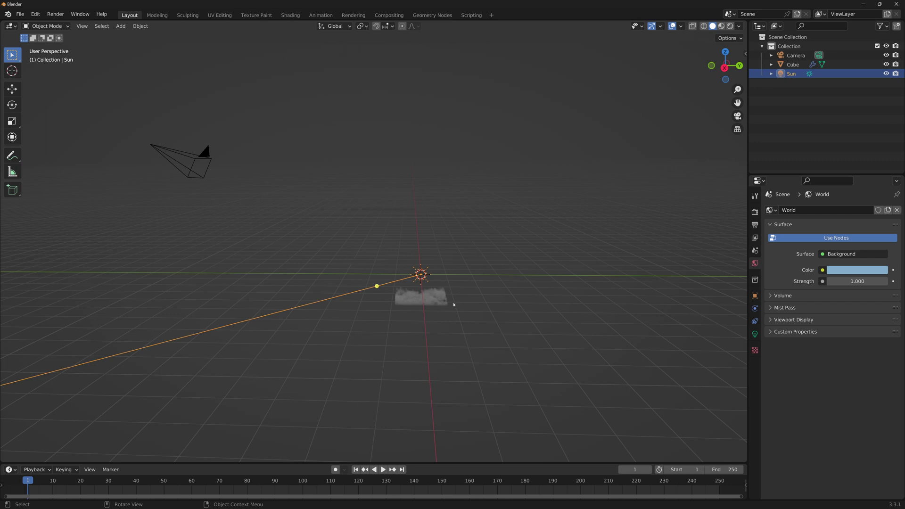
{"action": "middle_click_drag", "start_coordinate": [454, 304], "coordinate": [478, 320]}
{"action": "middle_click_drag", "start_coordinate": [527, 226], "coordinate": [432, 192]}
{"action": "scroll", "coordinate": [371, 245], "scroll_direction": "up", "scroll_amount": 3}
{"action": "scroll", "coordinate": [404, 192], "scroll_direction": "down", "scroll_amount": 5}
{"action": "left_click", "coordinate": [754, 225]}
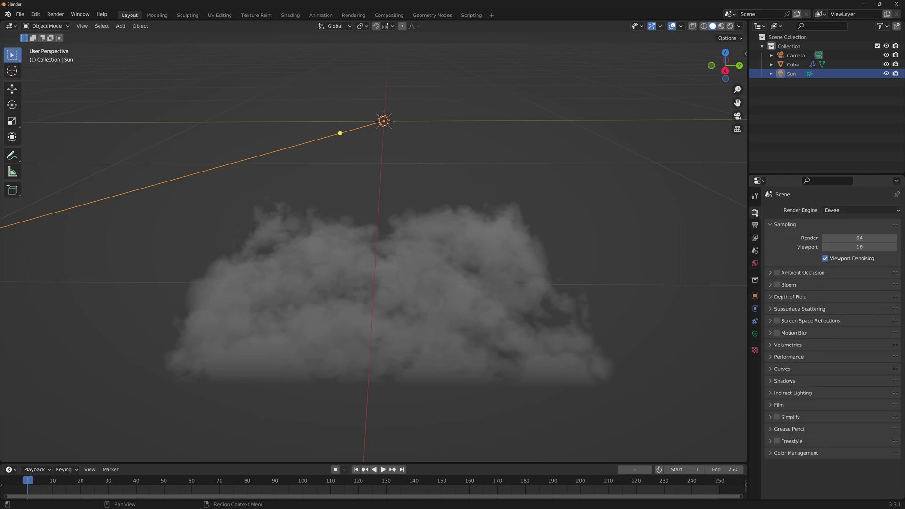
{"action": "left_click", "coordinate": [755, 212]}
- Use Rendered viewport shading with Cycles as the render engine
{"action": "left_click", "coordinate": [729, 25]}
{"action": "left_click", "coordinate": [754, 225]}
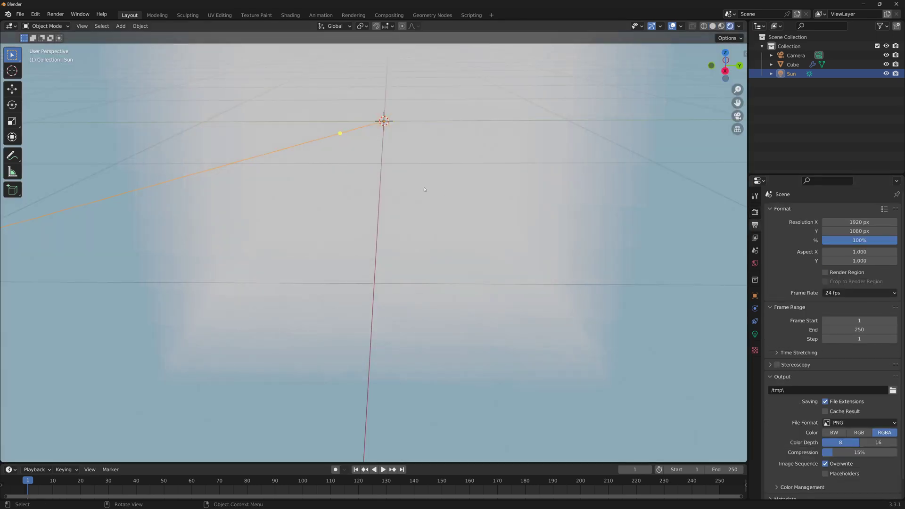
{"action": "middle_click_drag", "start_coordinate": [427, 170], "coordinate": [429, 208]}
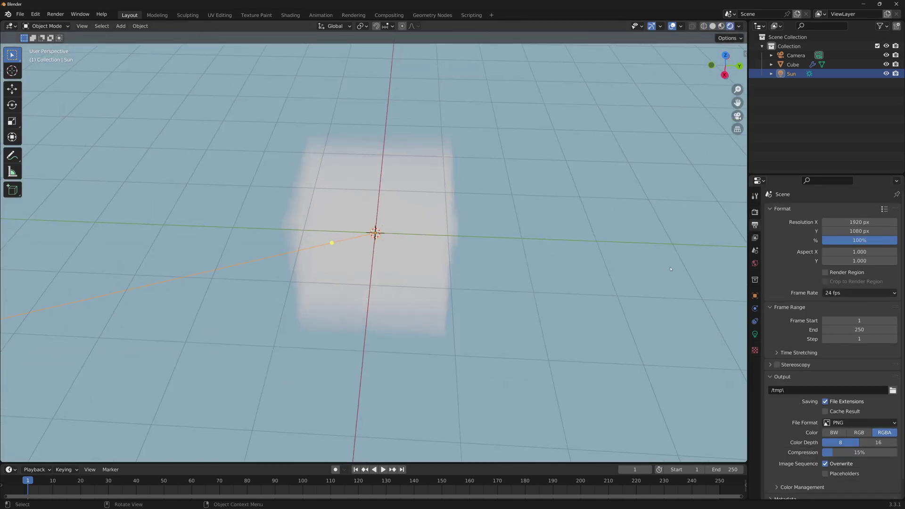
{"action": "left_click", "coordinate": [755, 238]}
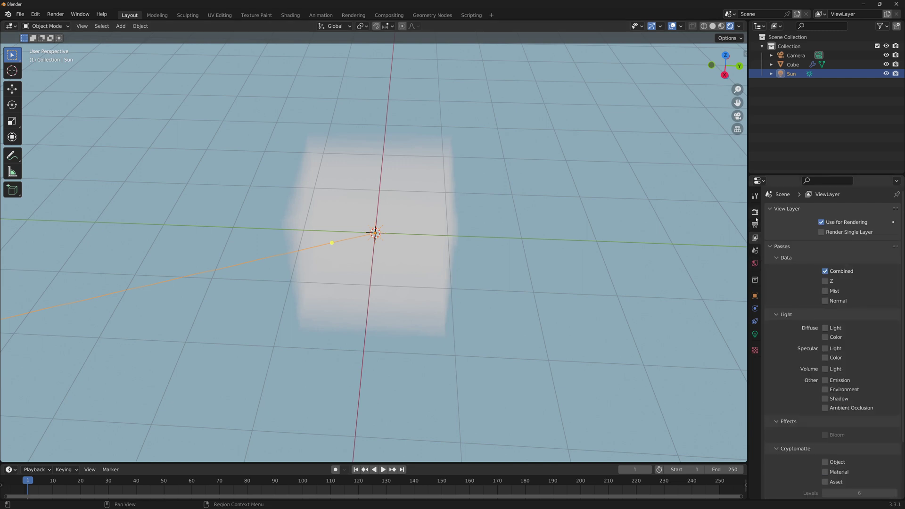
{"action": "left_click", "coordinate": [754, 211]}
{"action": "left_click", "coordinate": [860, 210]}
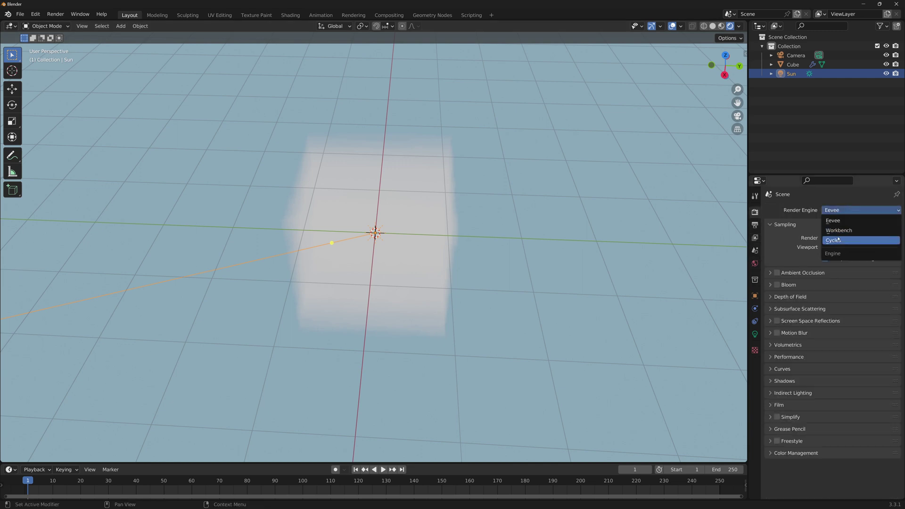
{"action": "left_click", "coordinate": [825, 240]}
- Hide the viewport overlays and frame the grainy white cloud against the blue sky
{"action": "middle_click_drag", "start_coordinate": [454, 264], "coordinate": [455, 226]}
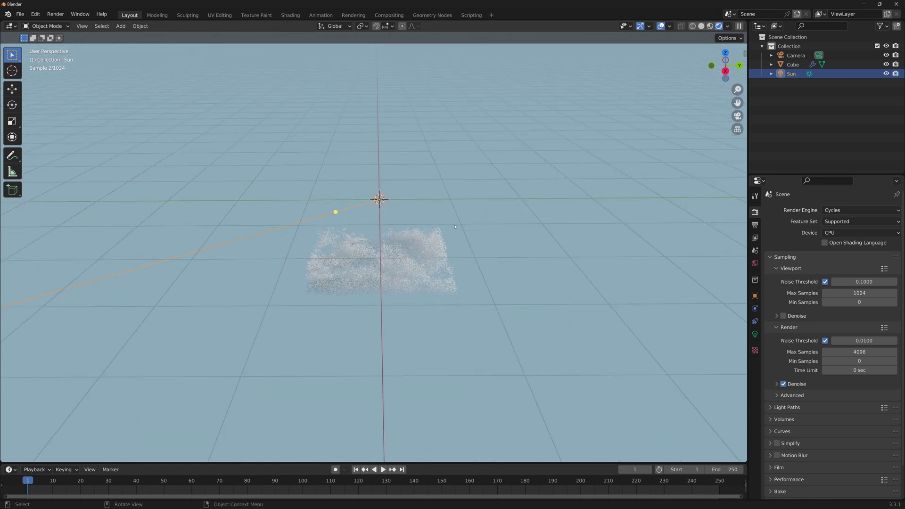
{"action": "left_click", "coordinate": [661, 25]}
{"action": "middle_click_drag", "start_coordinate": [357, 257], "coordinate": [356, 276]}
{"action": "scroll", "coordinate": [378, 269], "scroll_direction": "up", "scroll_amount": 8}
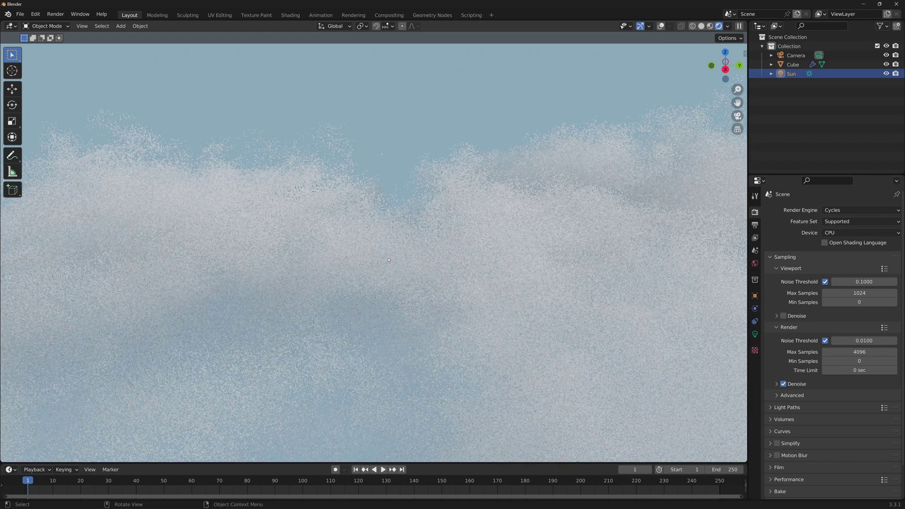
{"action": "scroll", "coordinate": [389, 259], "scroll_direction": "down", "scroll_amount": 3}
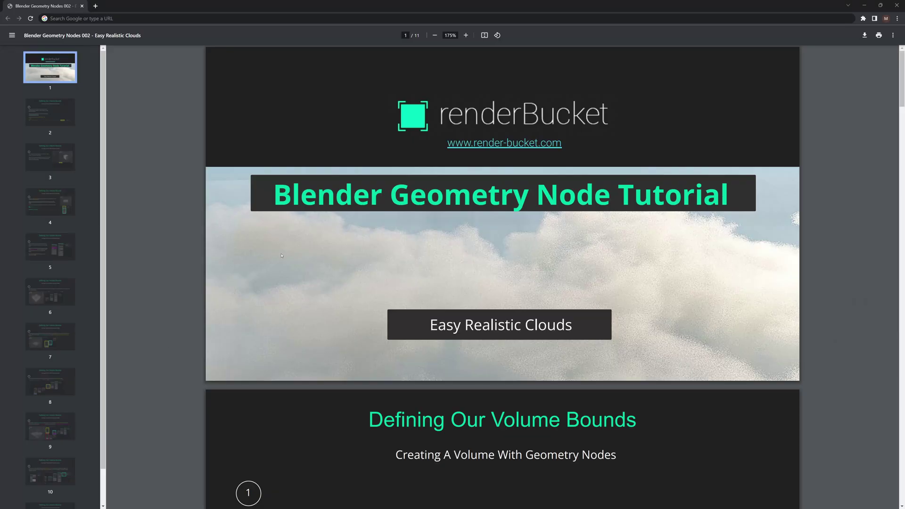
- Scroll through the Easy Realistic Clouds PDF and back up to its title page
{"action": "scroll", "coordinate": [298, 222], "scroll_direction": "down", "scroll_amount": 18}
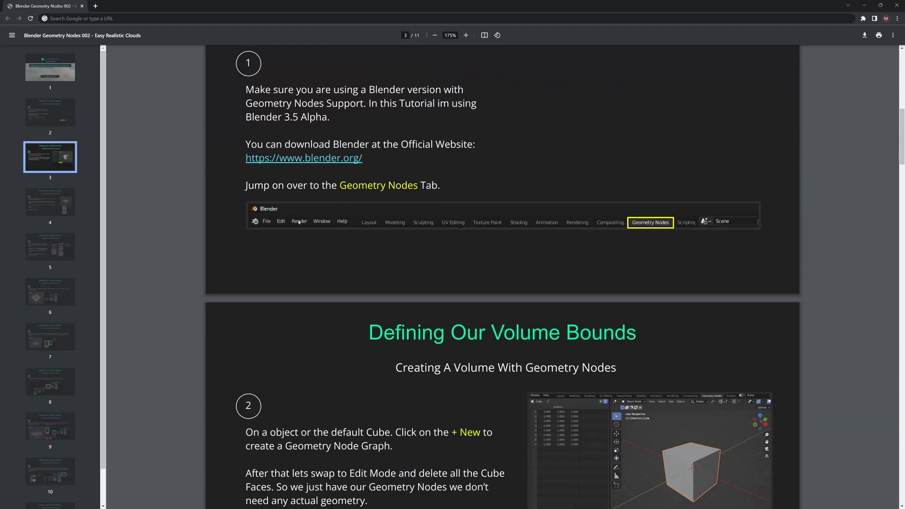
{"action": "scroll", "coordinate": [298, 223], "scroll_direction": "down", "scroll_amount": 18}
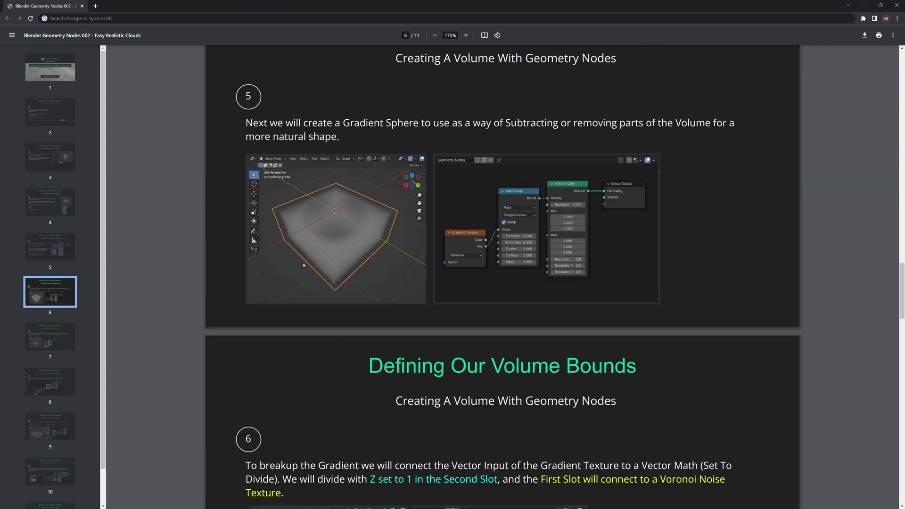
{"action": "scroll", "coordinate": [303, 282], "scroll_direction": "up", "scroll_amount": 20}
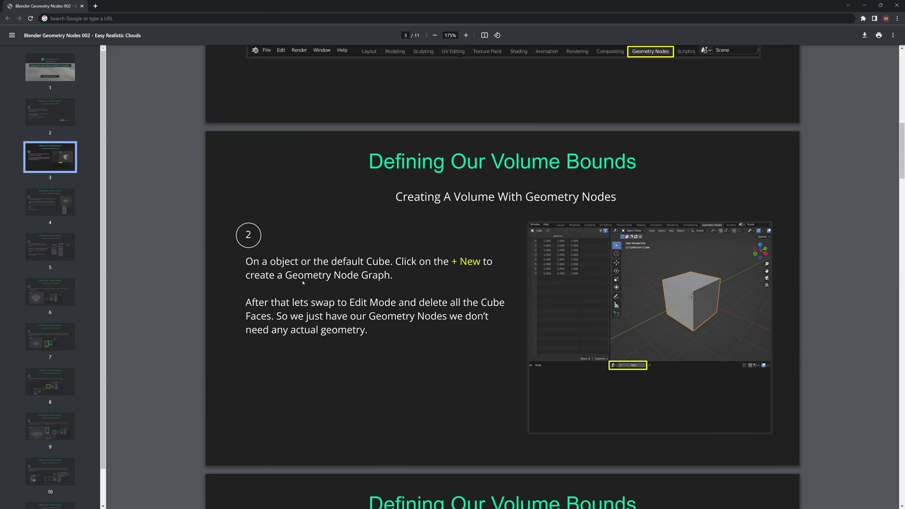
{"action": "scroll", "coordinate": [303, 282], "scroll_direction": "up", "scroll_amount": 8}
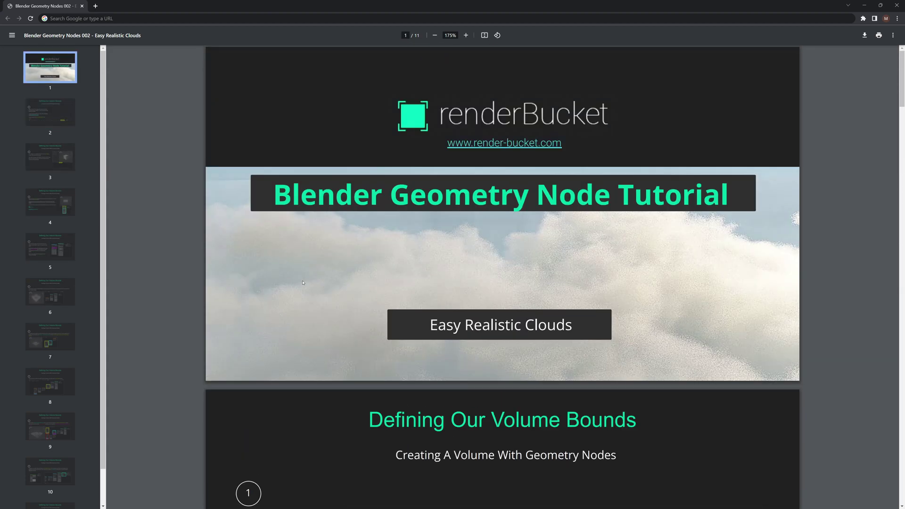